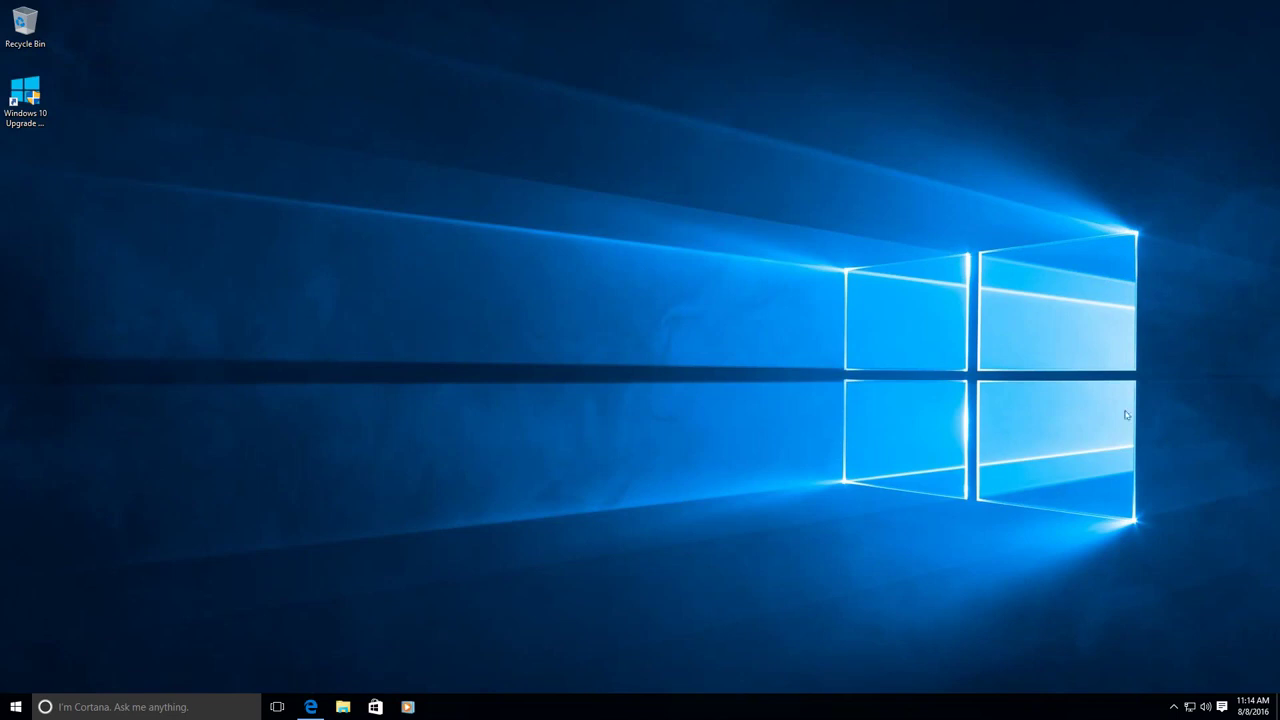
Step: Open Settings from Start and go to Update & security's Windows Update page, which reports the device is up to date
{"action": "left_click", "coordinate": [16, 706]}
{"action": "left_click", "coordinate": [40, 631]}
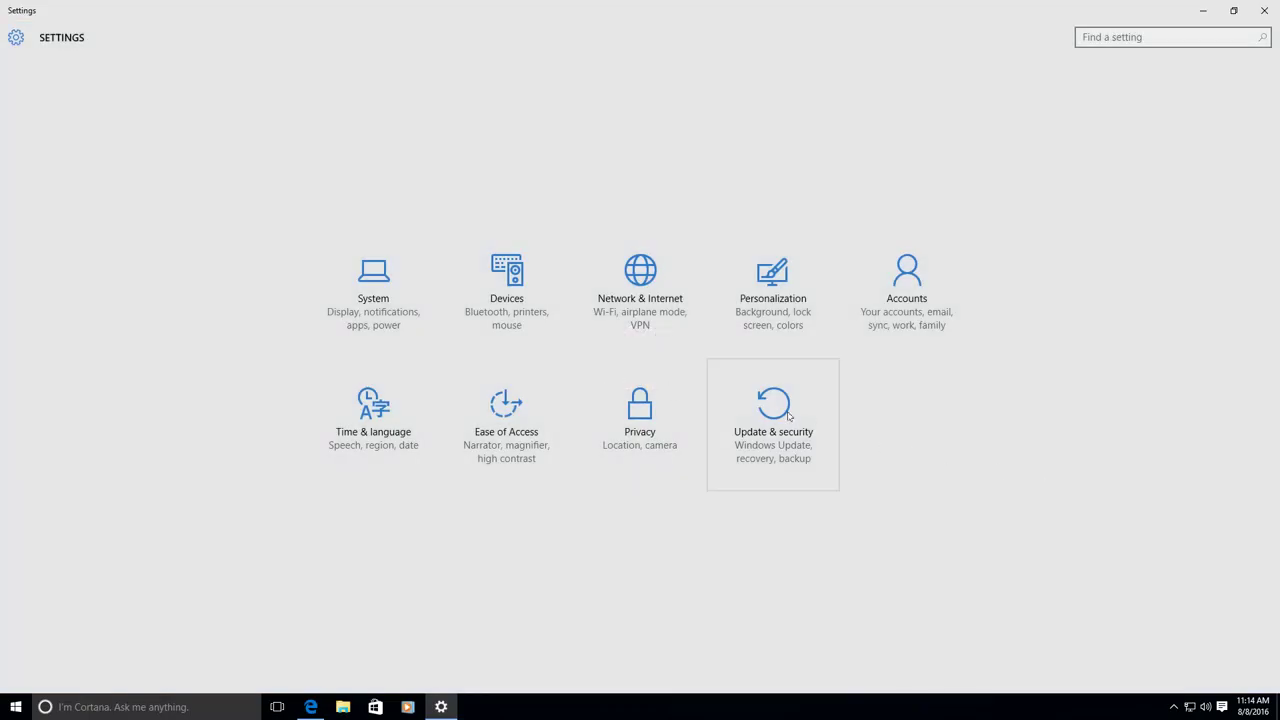
{"action": "left_click", "coordinate": [788, 416]}
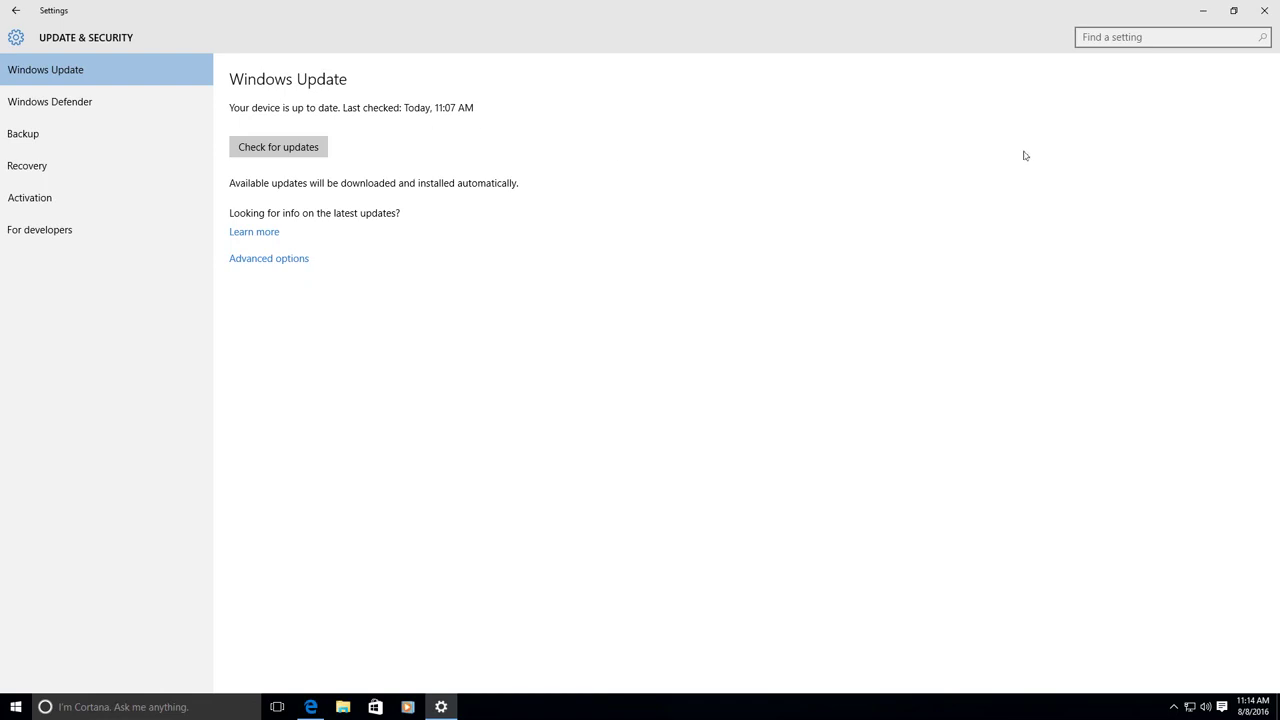
Step: Minimize Settings and download Windows10Upgrade28084 (3).exe in Edge via 'Get the Anniversary Update now'
{"action": "left_click", "coordinate": [1200, 13]}
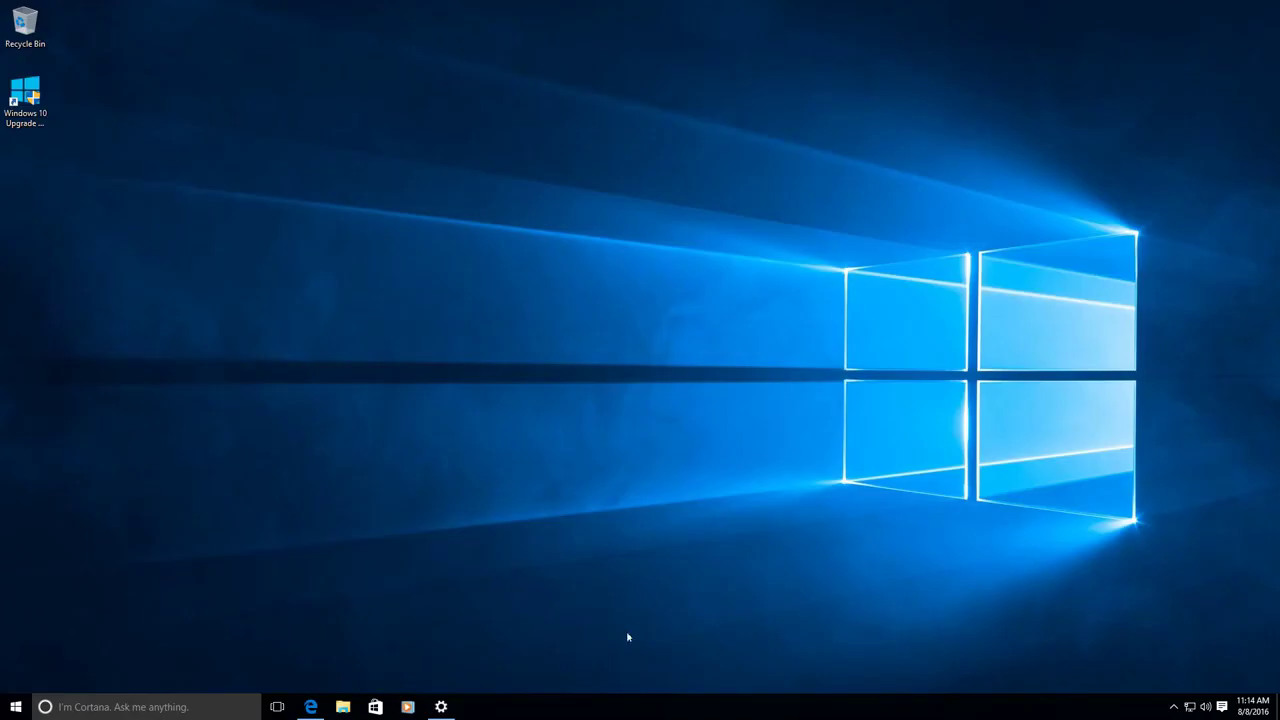
{"action": "left_click", "coordinate": [316, 705]}
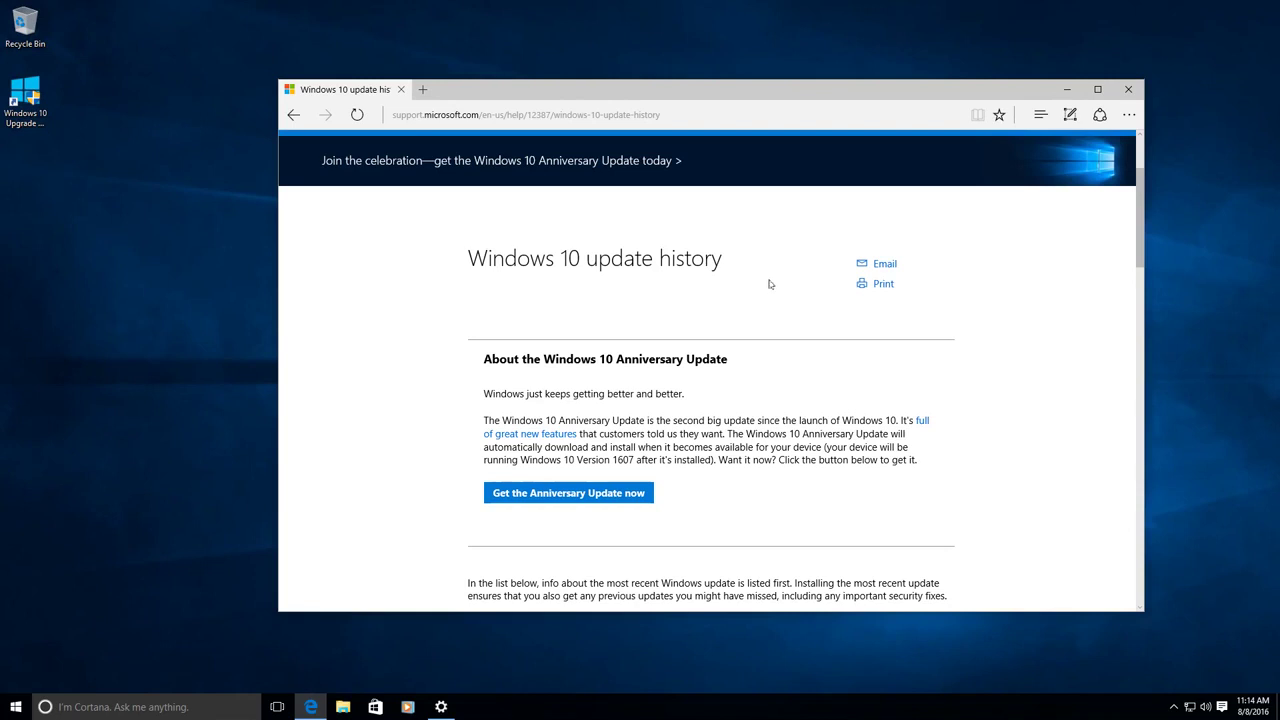
{"action": "left_click", "coordinate": [581, 495]}
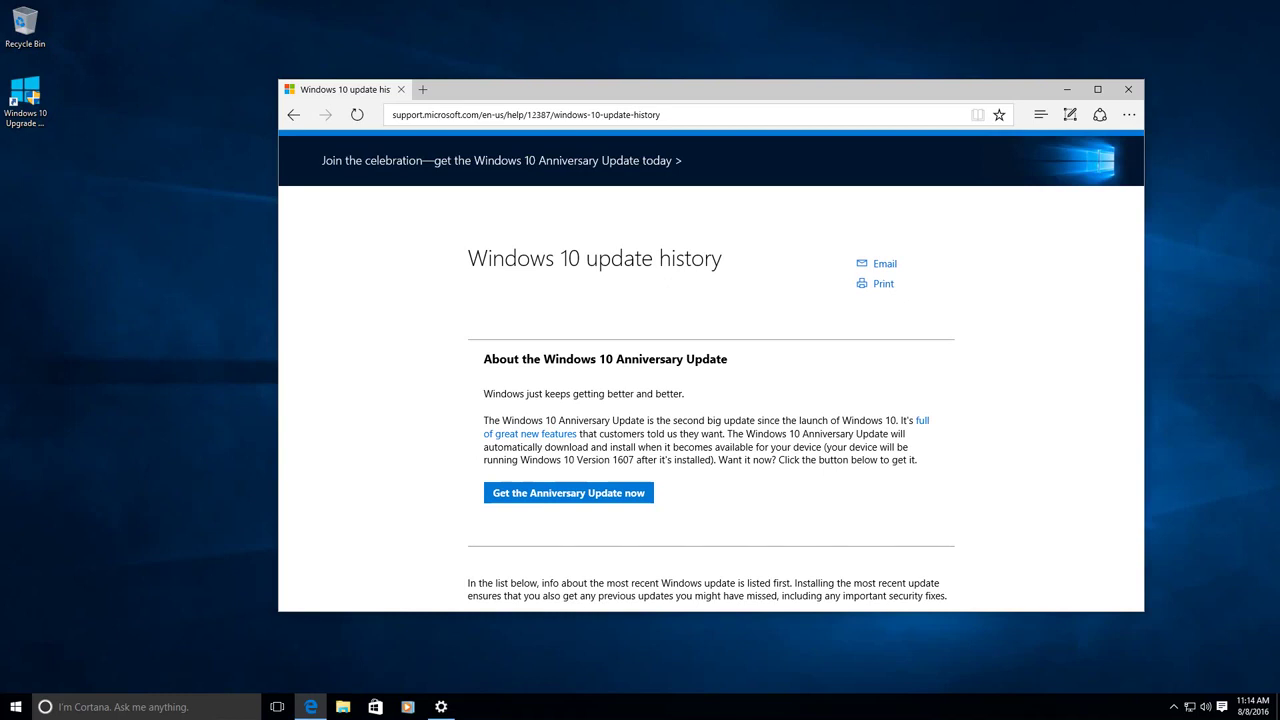
{"action": "left_click", "coordinate": [563, 501]}
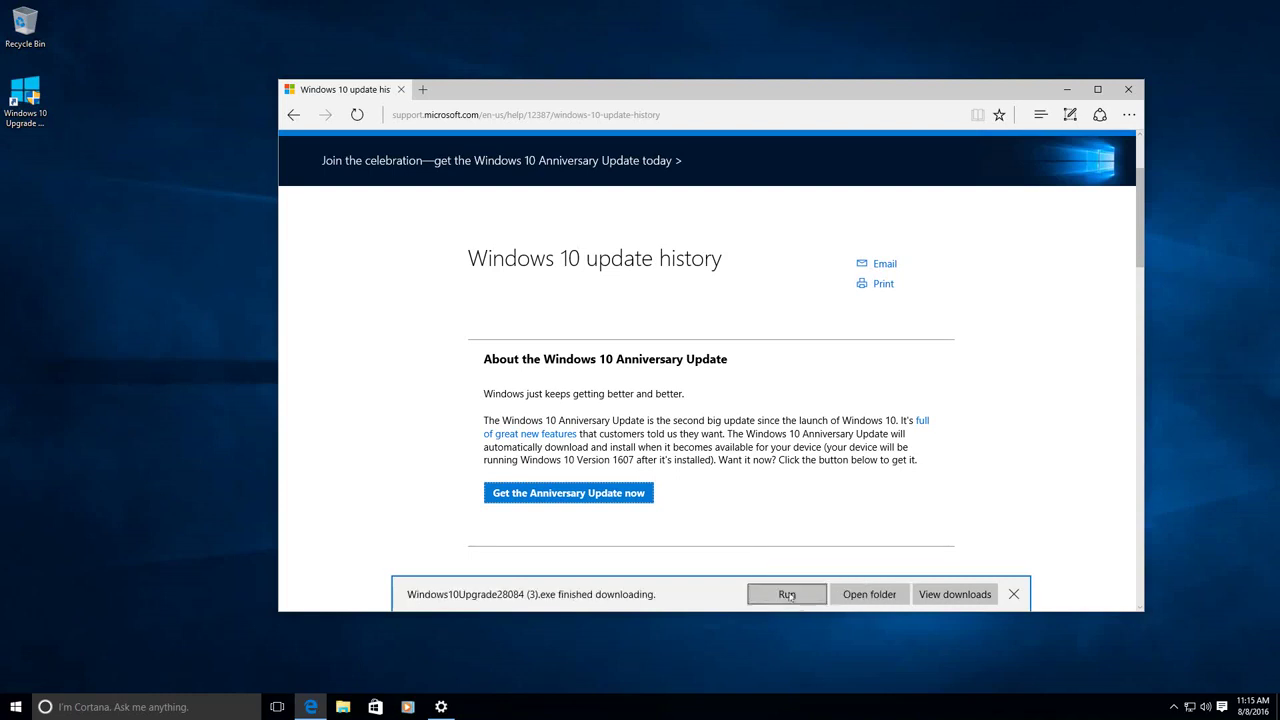
Step: Run Windows10Upgrade28084 (3).exe from Edge's download bar and approve the User Account Control prompt
{"action": "left_click", "coordinate": [790, 596]}
{"action": "left_click", "coordinate": [698, 380]}
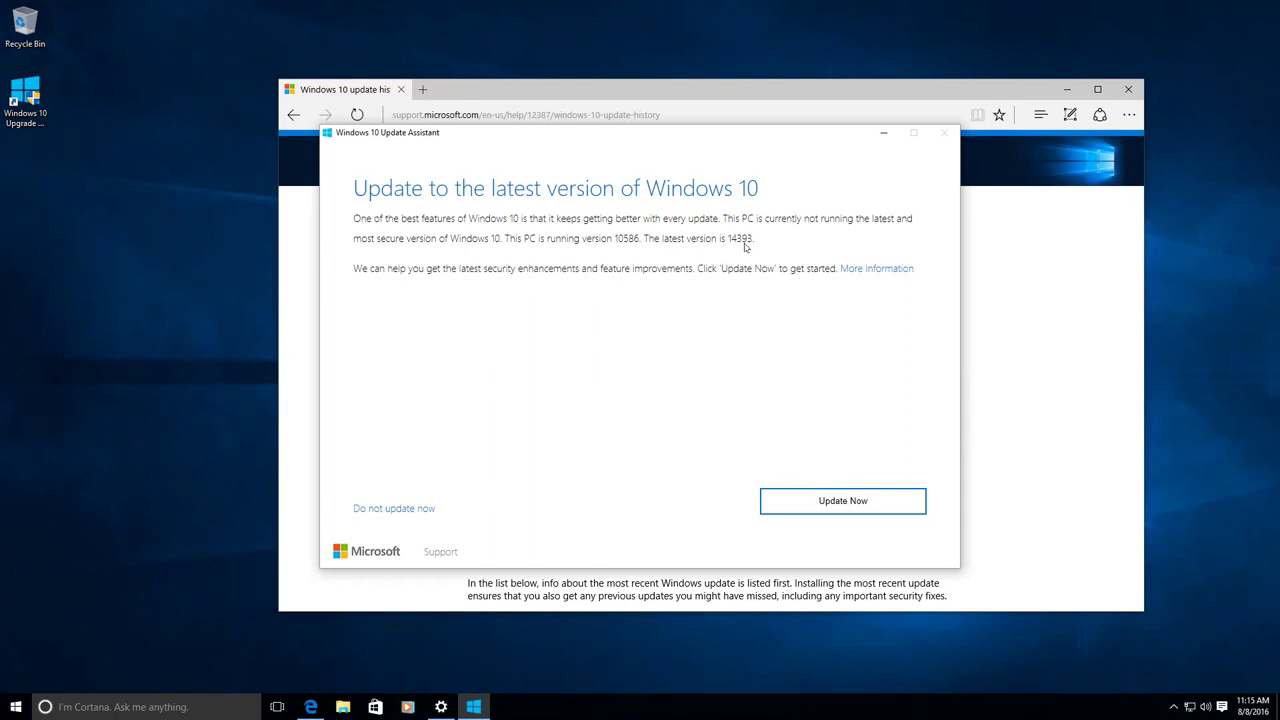
Step: Start the upgrade from 10586 to 14393 with Update Now and let the compatibility check and download run
{"action": "left_click", "coordinate": [851, 514]}
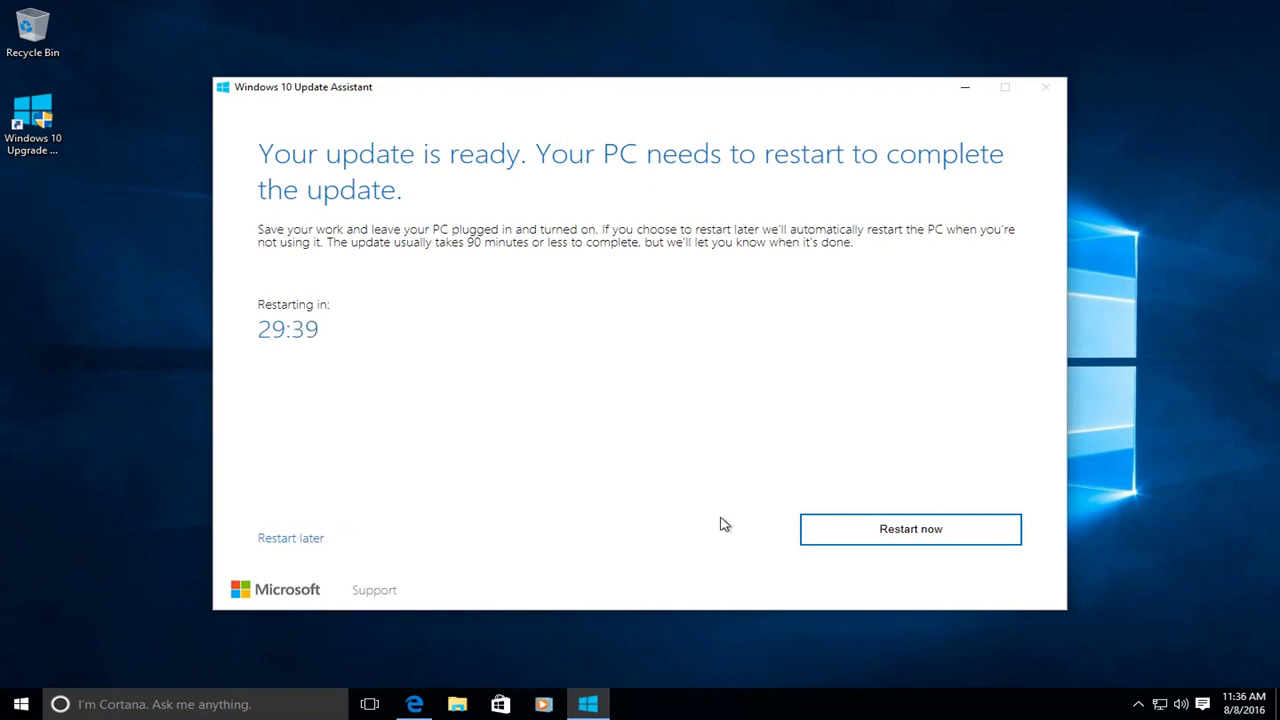
Step: Restart now instead of waiting out the 29:39 automatic restart countdown
{"action": "left_click", "coordinate": [945, 535]}
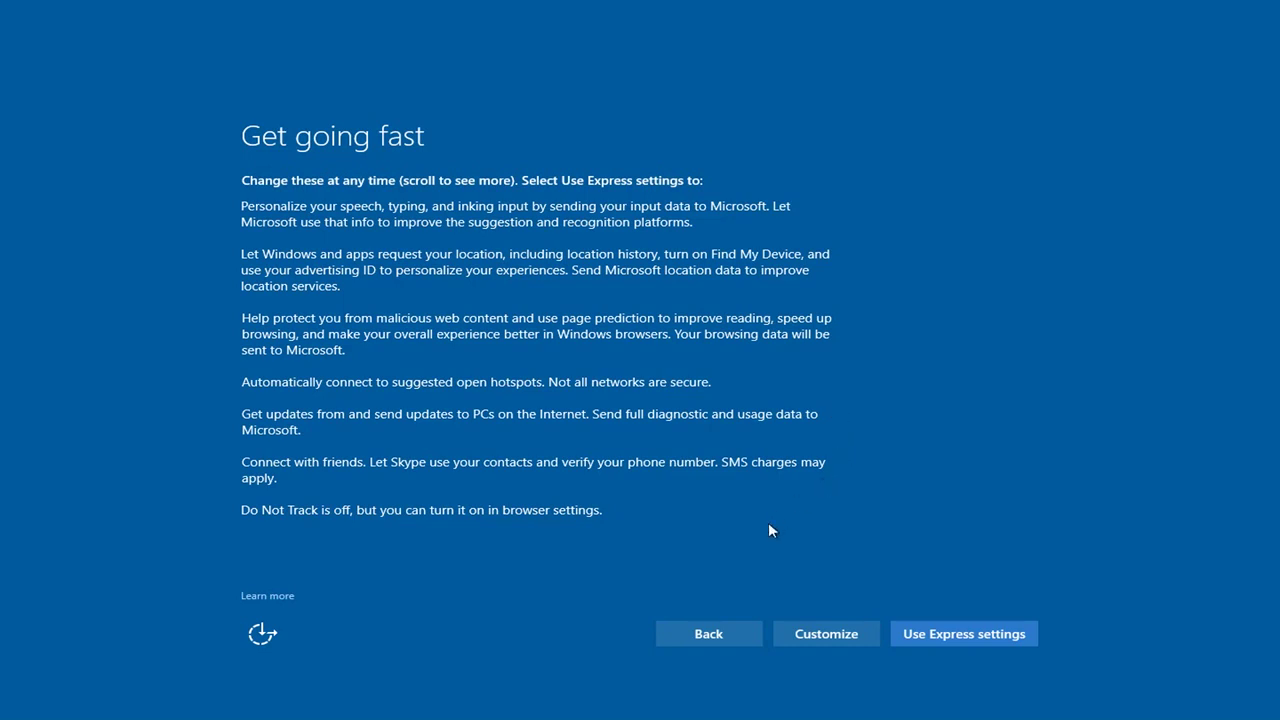
Step: Choose Customize and switch off speech/inking, typing data, advertising ID, Skype matching and Find My Device/location
{"action": "left_click", "coordinate": [841, 633]}
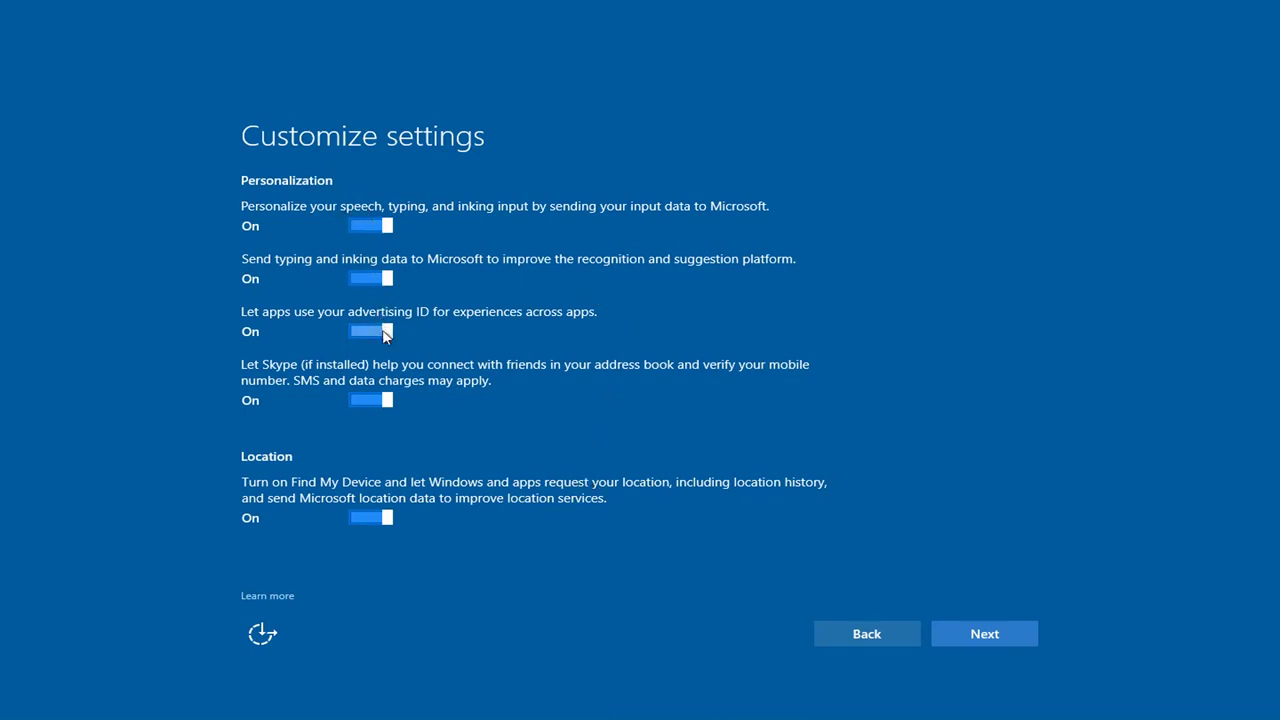
{"action": "left_click", "coordinate": [368, 228]}
{"action": "left_click", "coordinate": [360, 277]}
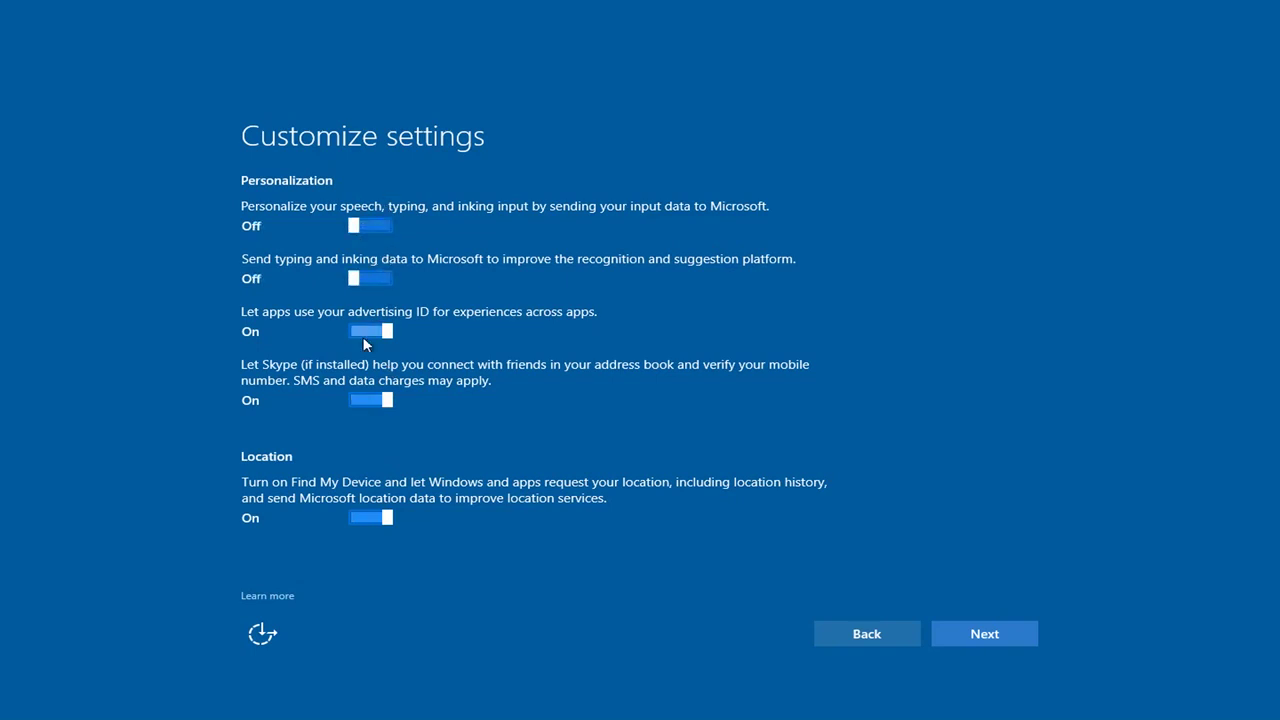
{"action": "left_click", "coordinate": [366, 334]}
{"action": "left_click", "coordinate": [380, 400]}
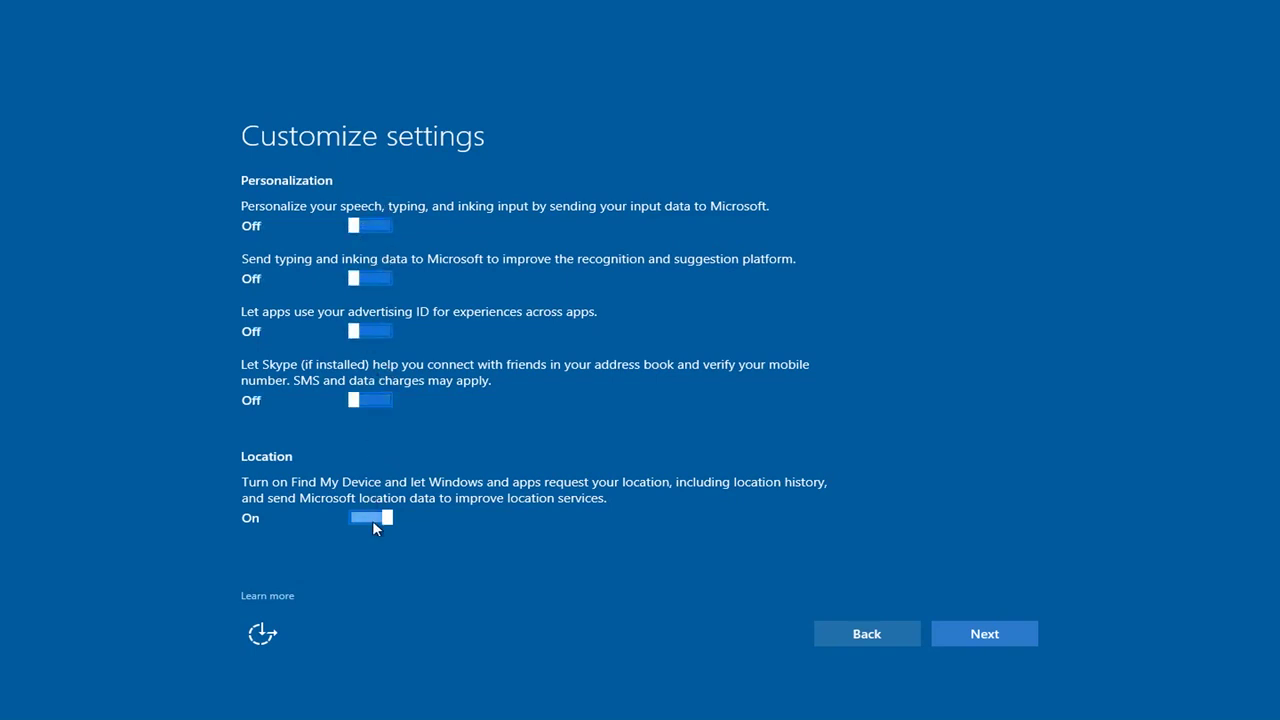
{"action": "left_click", "coordinate": [372, 518]}
{"action": "left_click", "coordinate": [980, 637]}
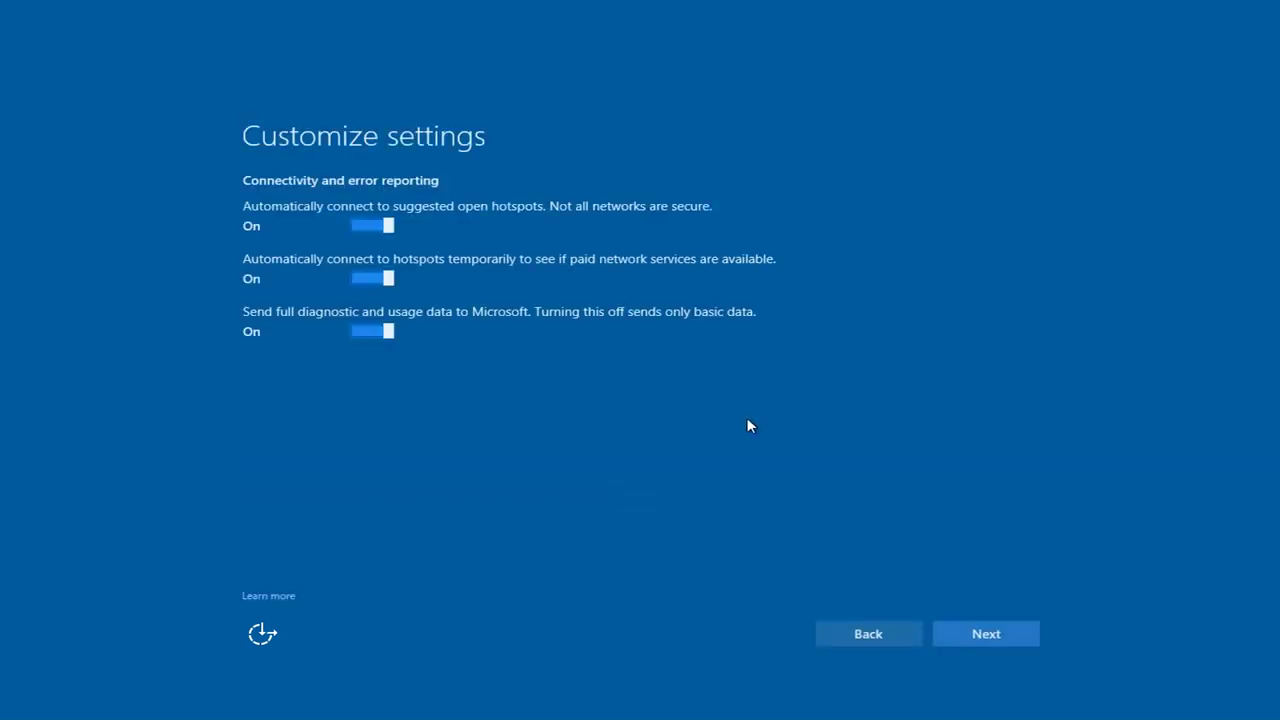
Step: Switch off hotspot auto-connect, browser page prediction and update sharing with other PCs, then continue
{"action": "left_click", "coordinate": [378, 228]}
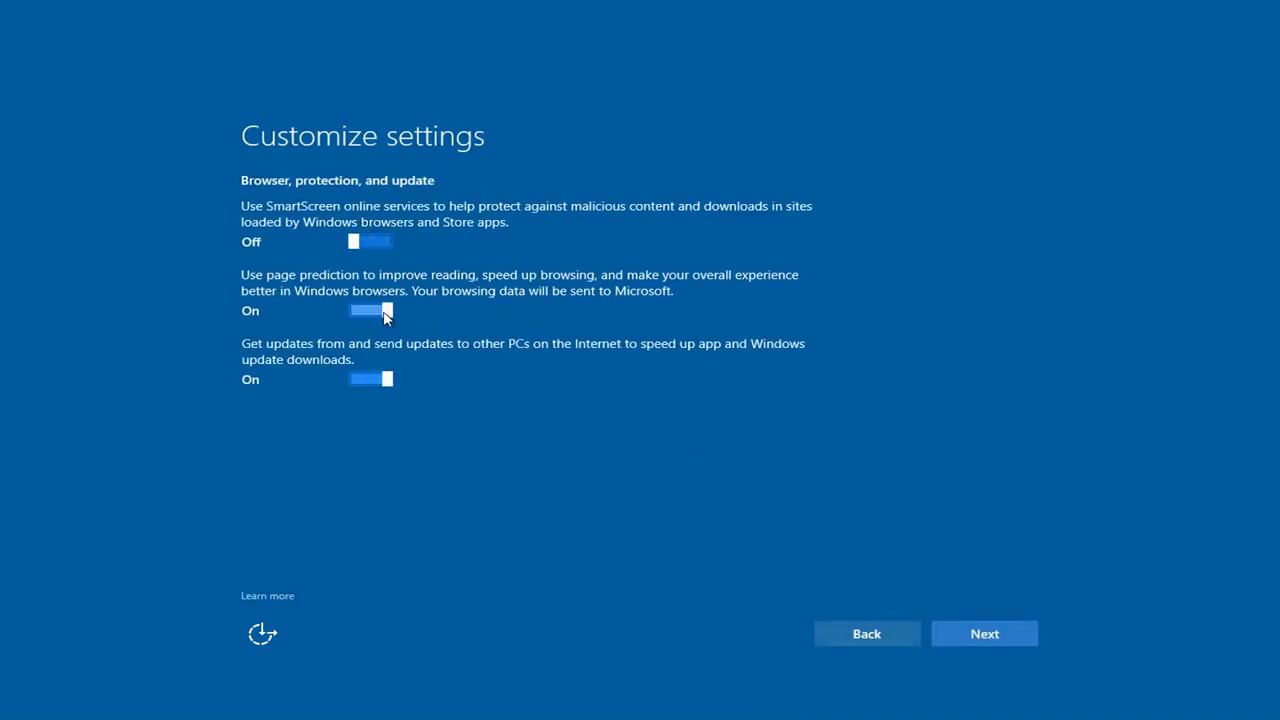
{"action": "left_click", "coordinate": [386, 311]}
{"action": "left_click", "coordinate": [376, 378]}
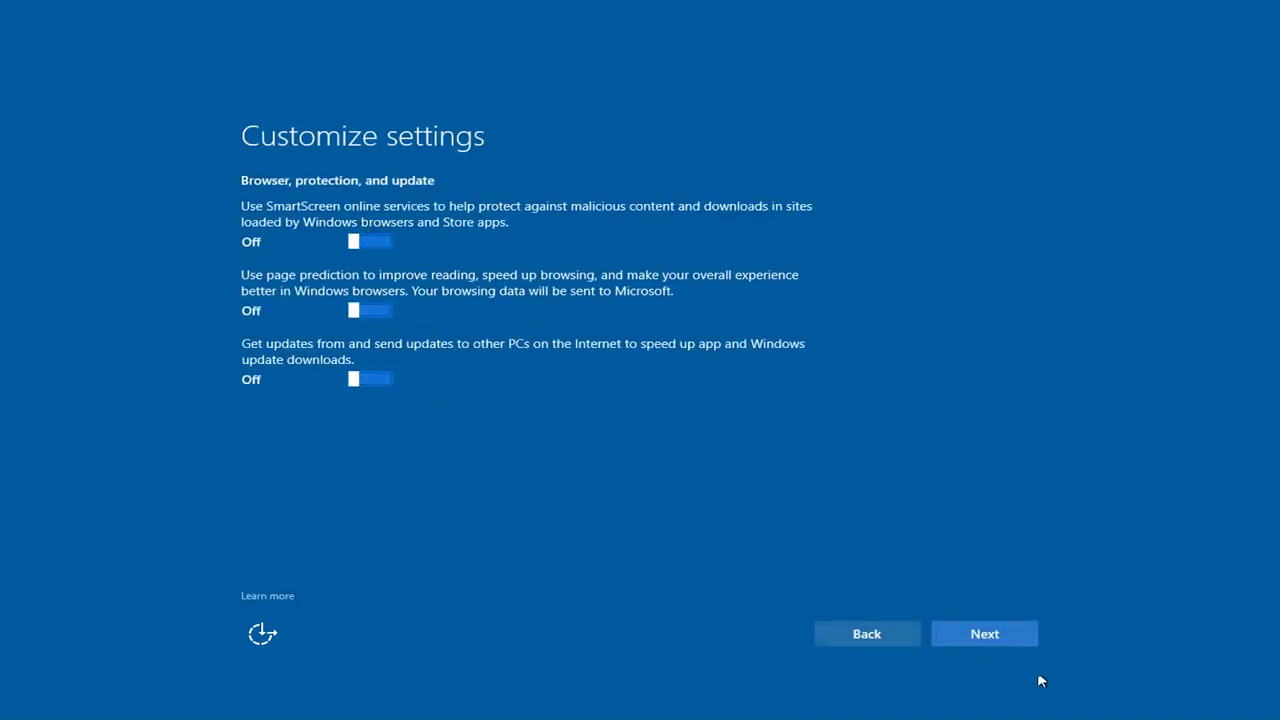
{"action": "left_click", "coordinate": [971, 633]}
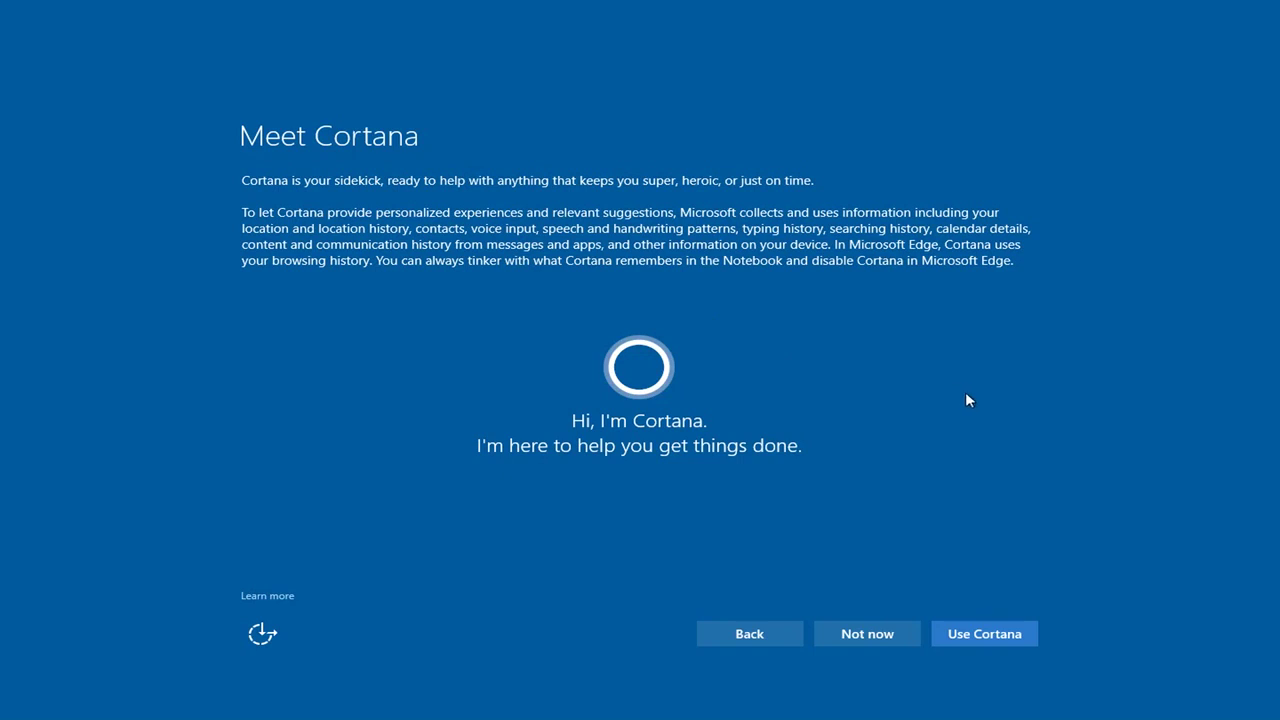
Step: Decline Cortana with Not now and let setup finalize to the lock screen
{"action": "left_click", "coordinate": [847, 638]}
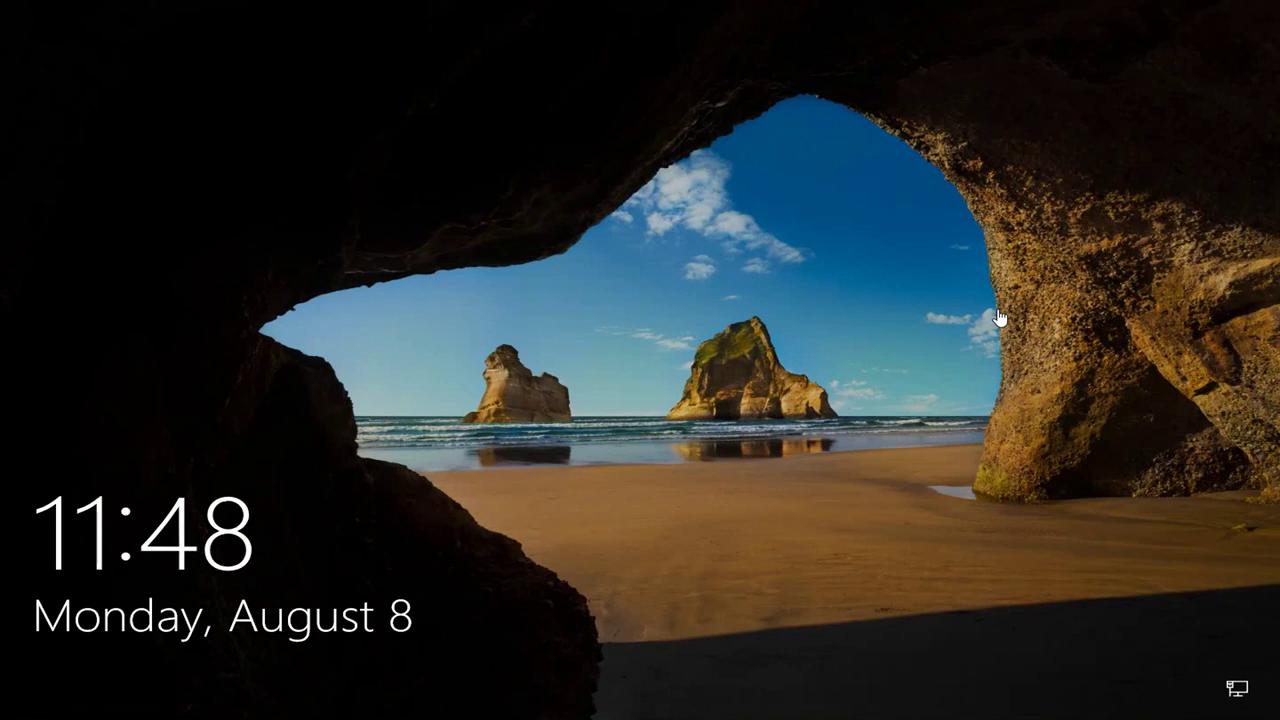
Step: Sign in with the account password, retrying after the first attempt is rejected as incorrect
{"action": "left_click", "coordinate": [749, 406]}
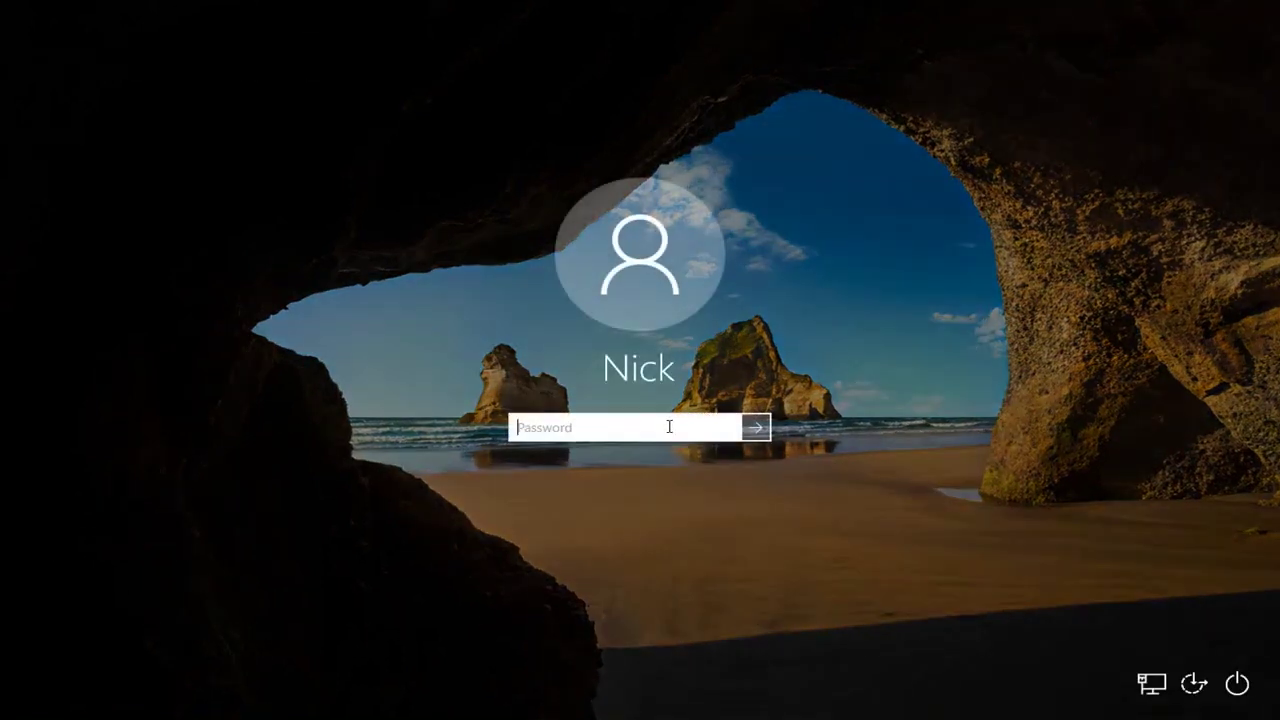
{"action": "type", "text": "•••••••••••••"}
{"action": "key", "text": "Return"}
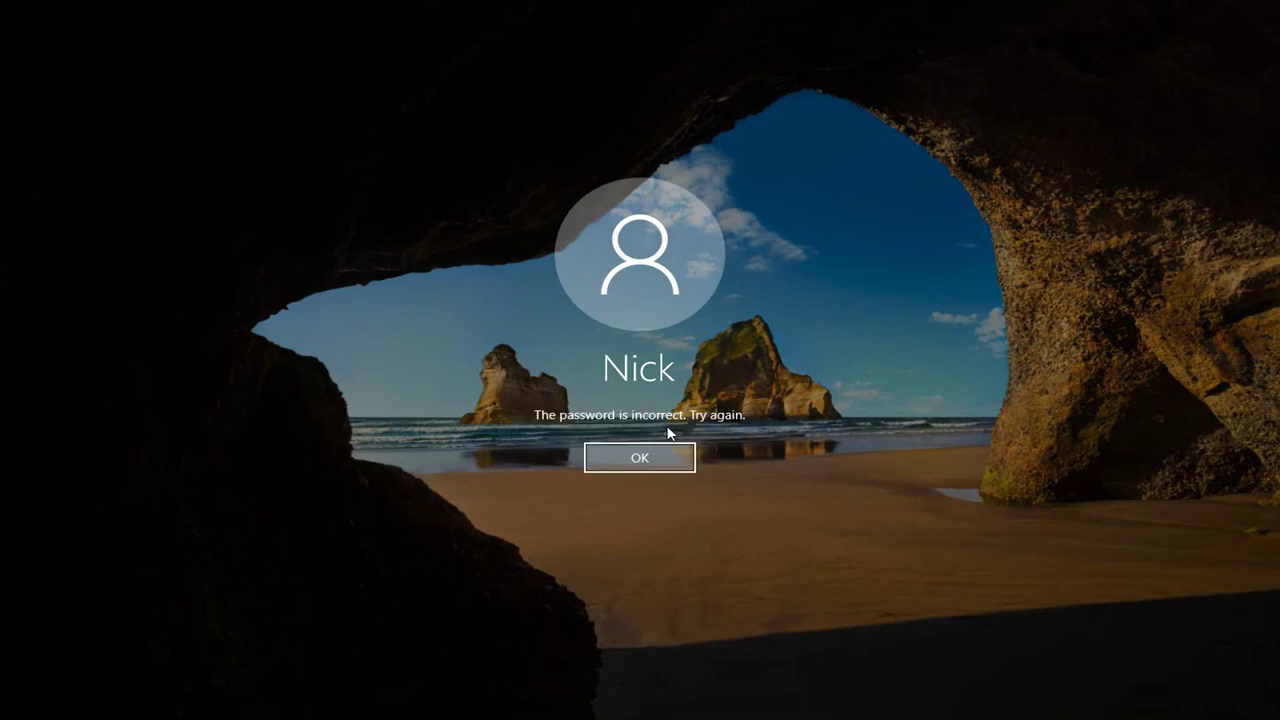
{"action": "key", "text": "Return"}
{"action": "type", "text": "•••••••"}
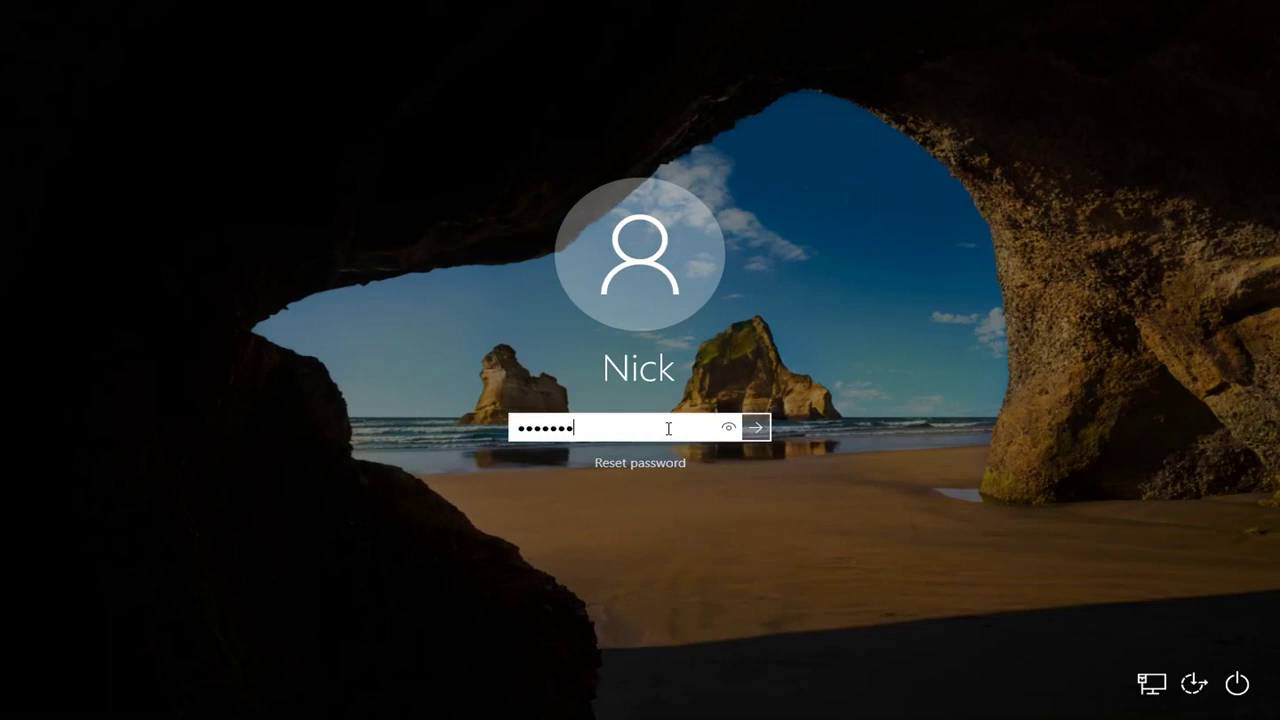
{"action": "type", "text": "•••••"}
{"action": "key", "text": "Return"}
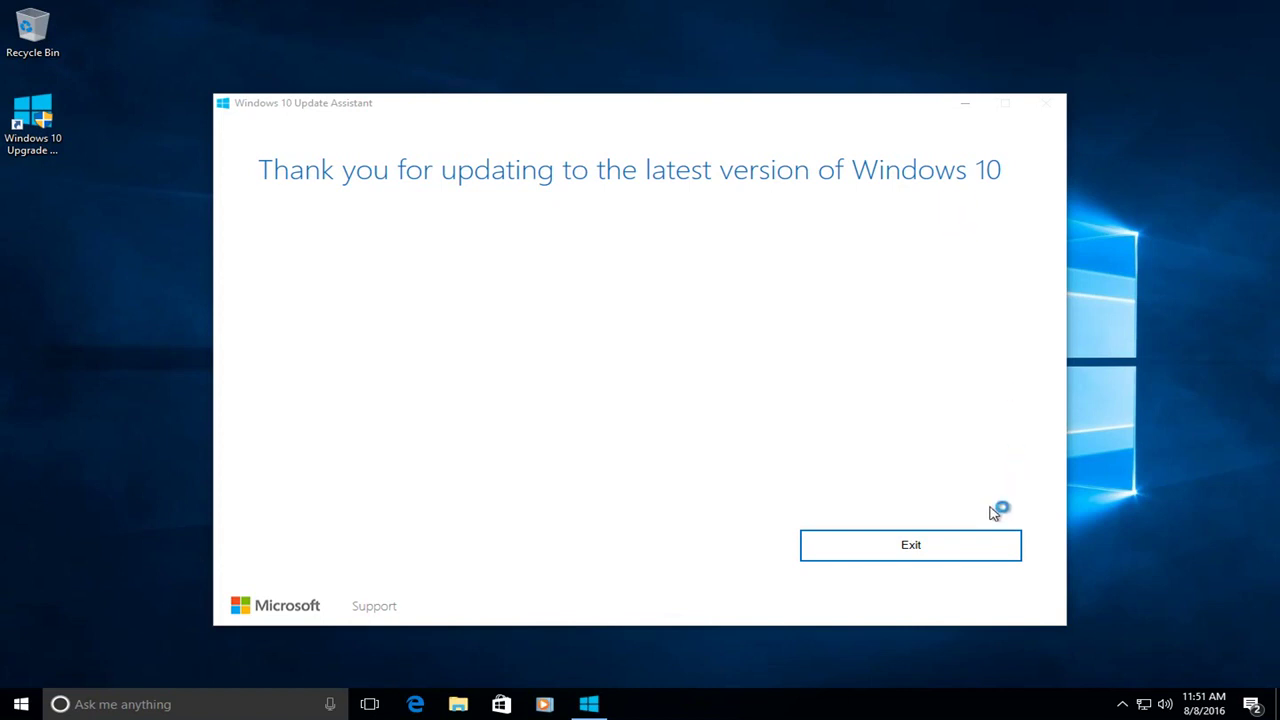
Step: Exit the Update Assistant, then open the Start menu, closing it once before reopening it
{"action": "left_click", "coordinate": [933, 546]}
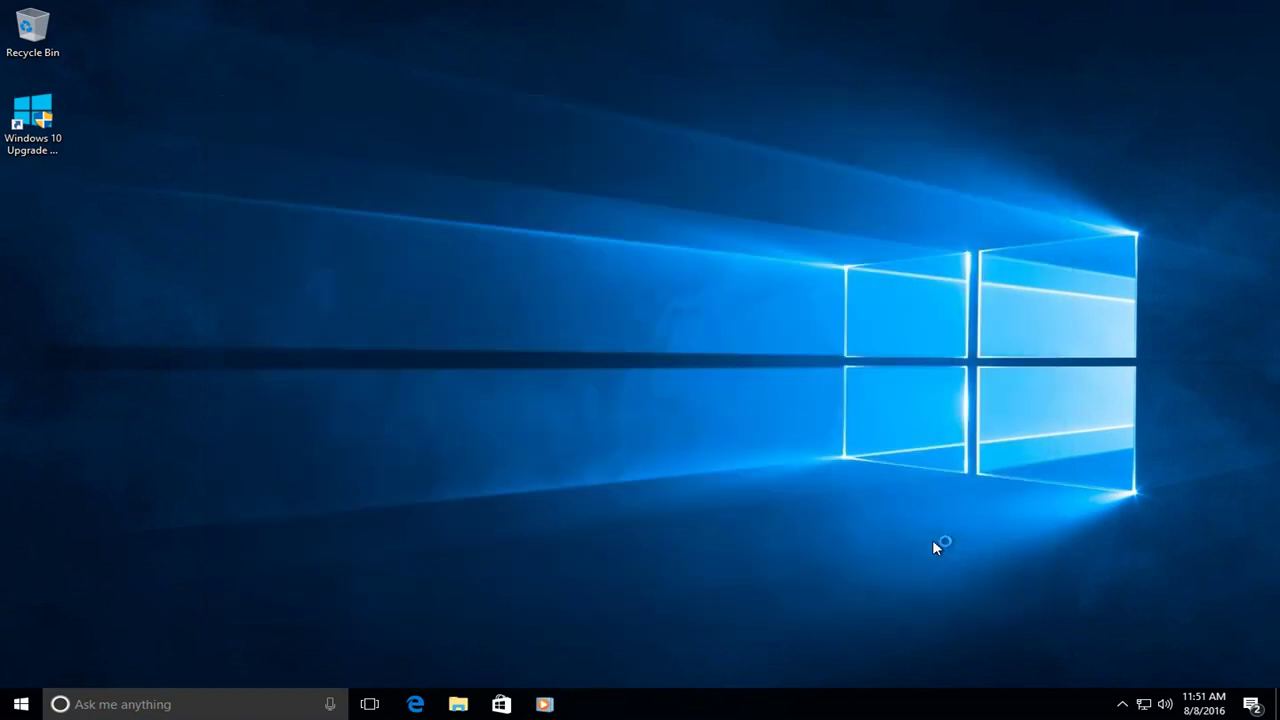
{"action": "left_click", "coordinate": [33, 704]}
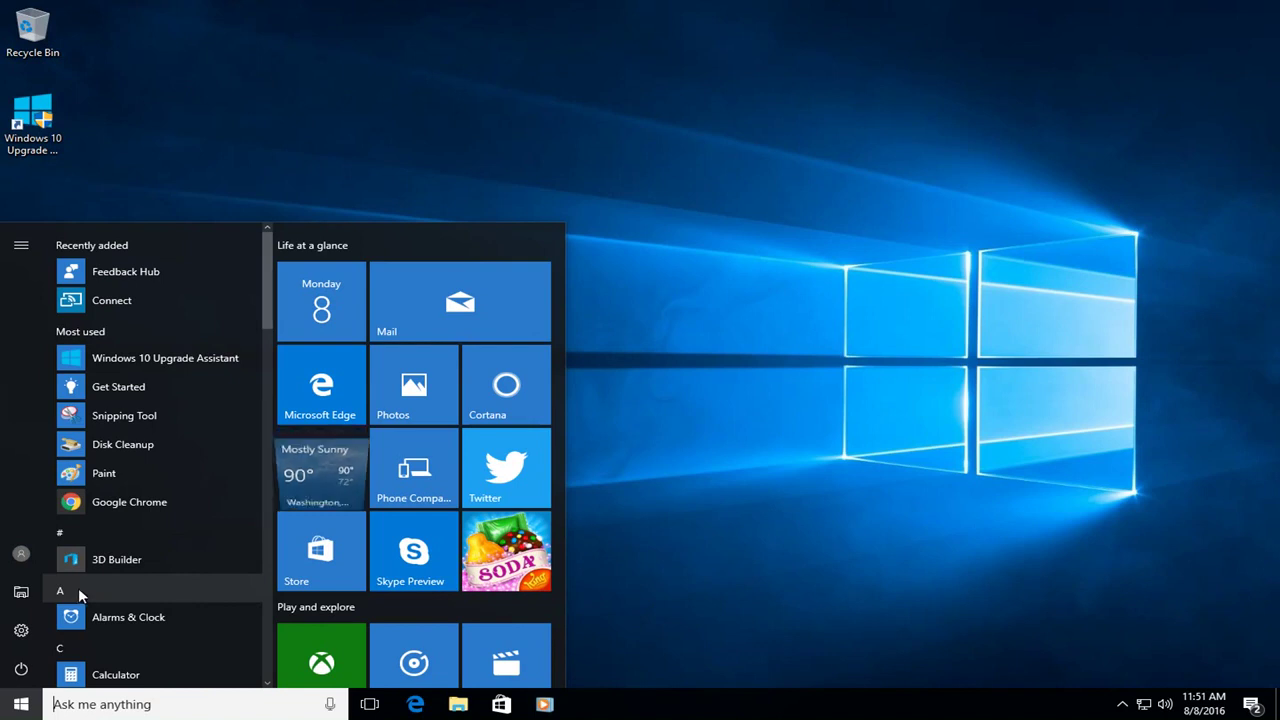
{"action": "left_click", "coordinate": [687, 583]}
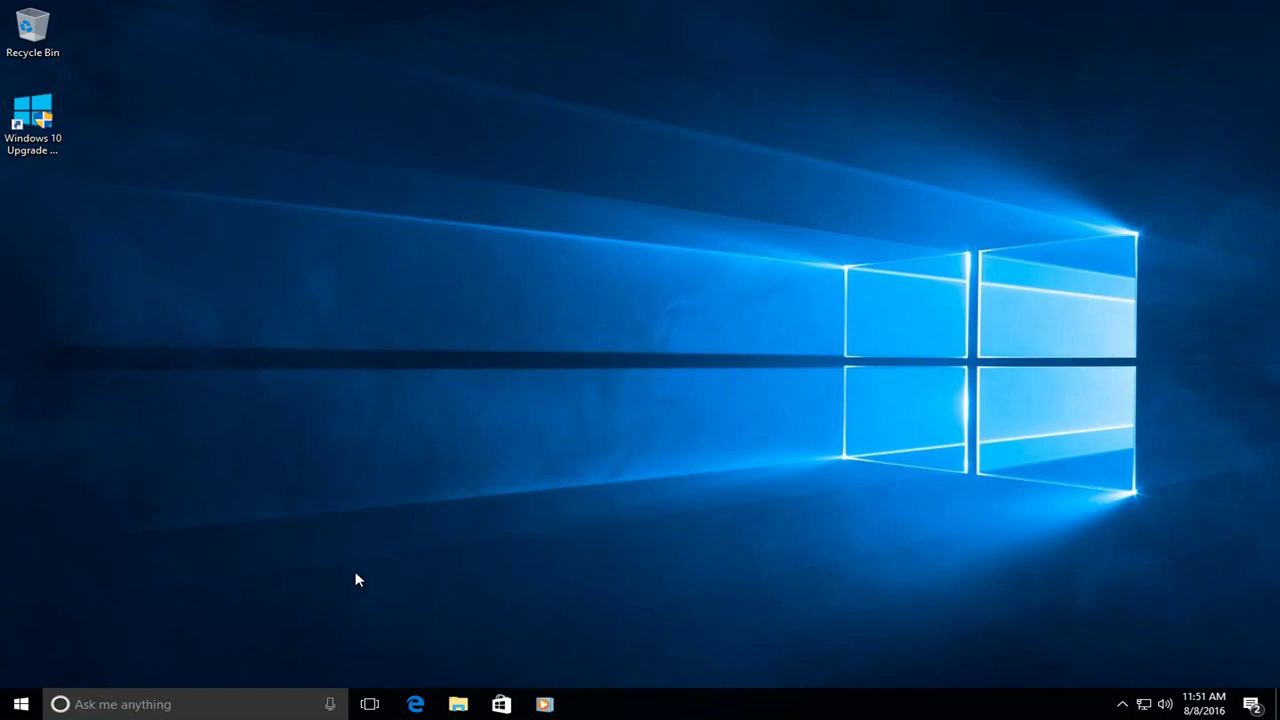
{"action": "left_click", "coordinate": [22, 706]}
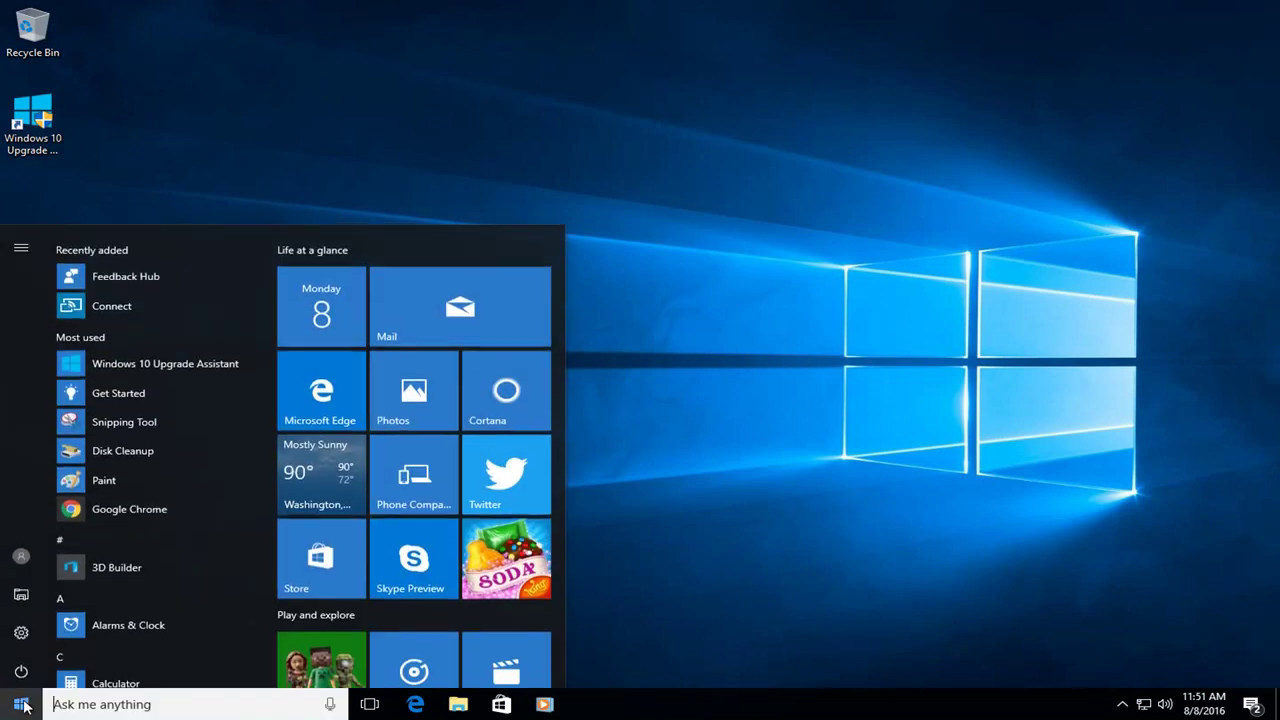
Step: Show the Update & security Recovery page in Settings, then open File Explorer at Quick access alongside it
{"action": "left_click", "coordinate": [22, 632]}
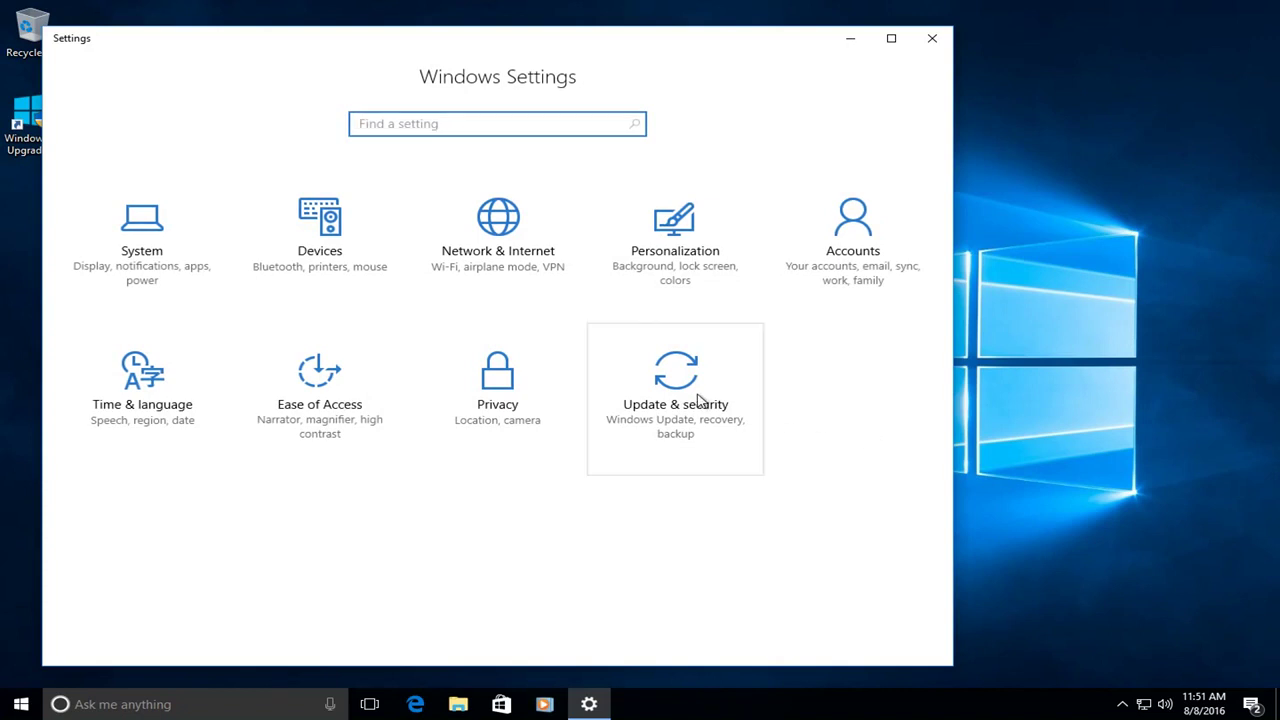
{"action": "left_click", "coordinate": [698, 399]}
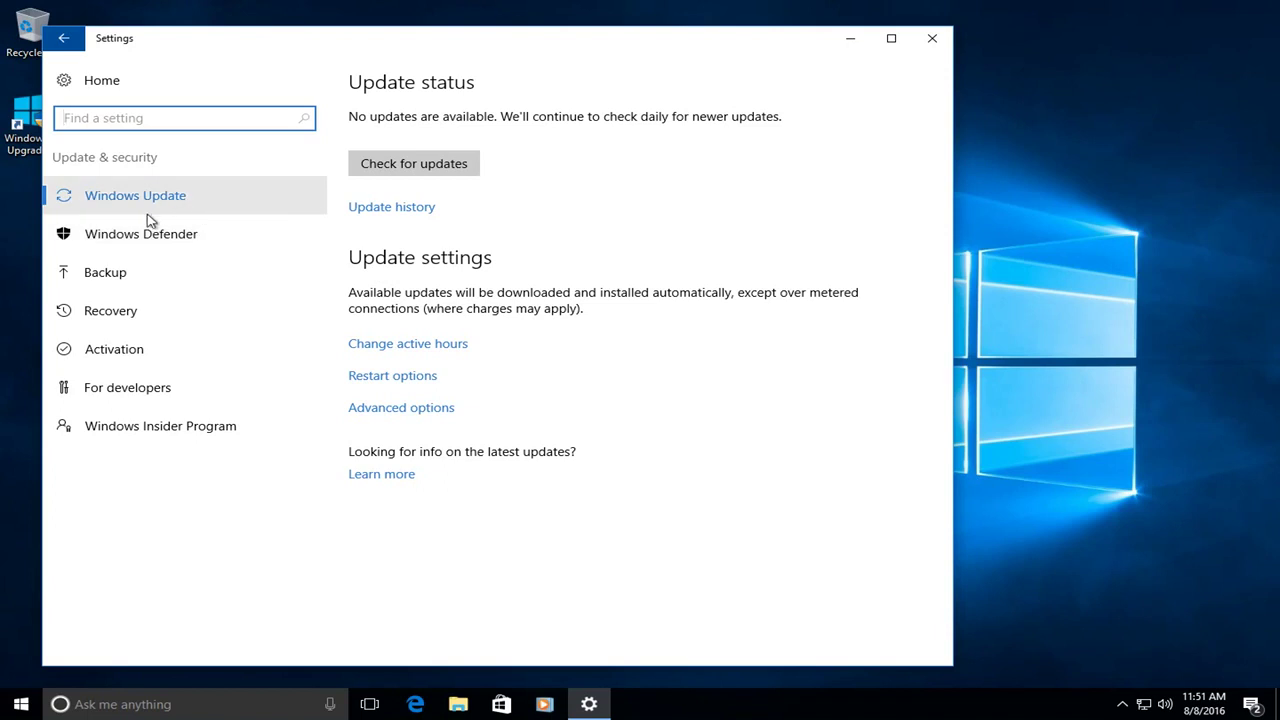
{"action": "left_click", "coordinate": [108, 310]}
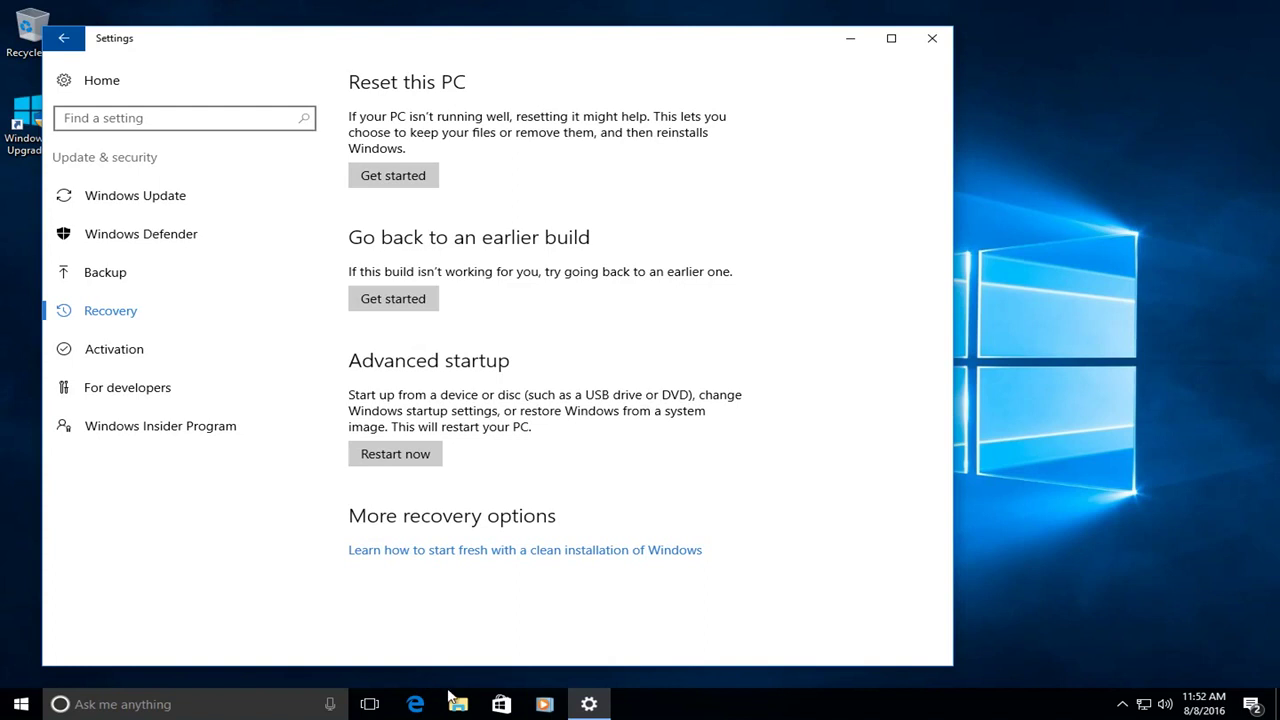
{"action": "left_click", "coordinate": [486, 702]}
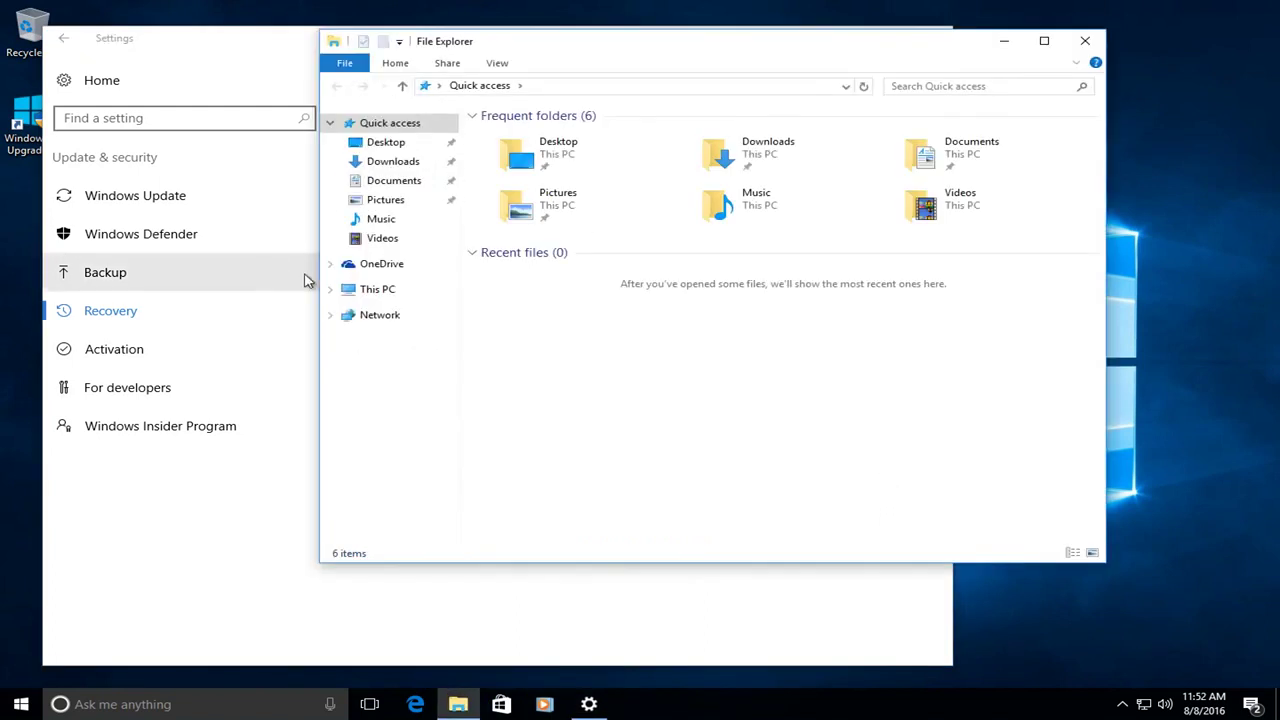
Step: Browse This PC to Local Disk (C:) and confirm Windows.old's Properties show about 13.7 GB
{"action": "left_click", "coordinate": [372, 289]}
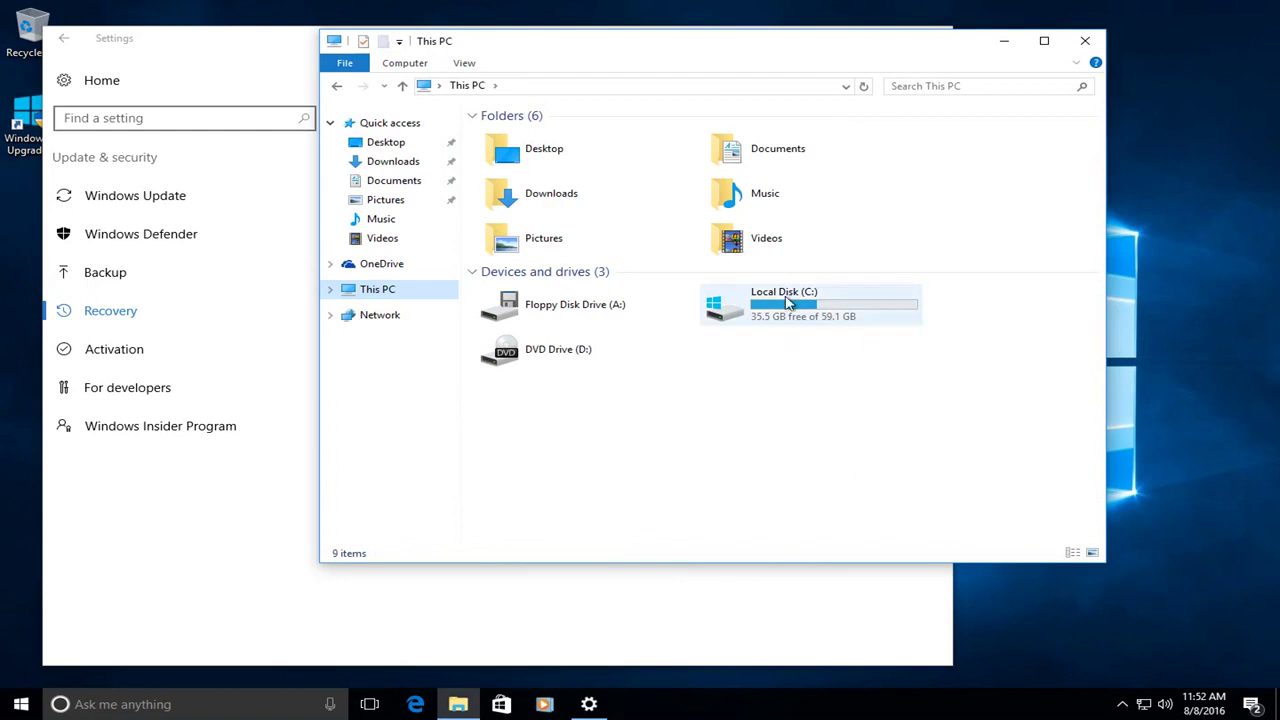
{"action": "double_click", "coordinate": [787, 302]}
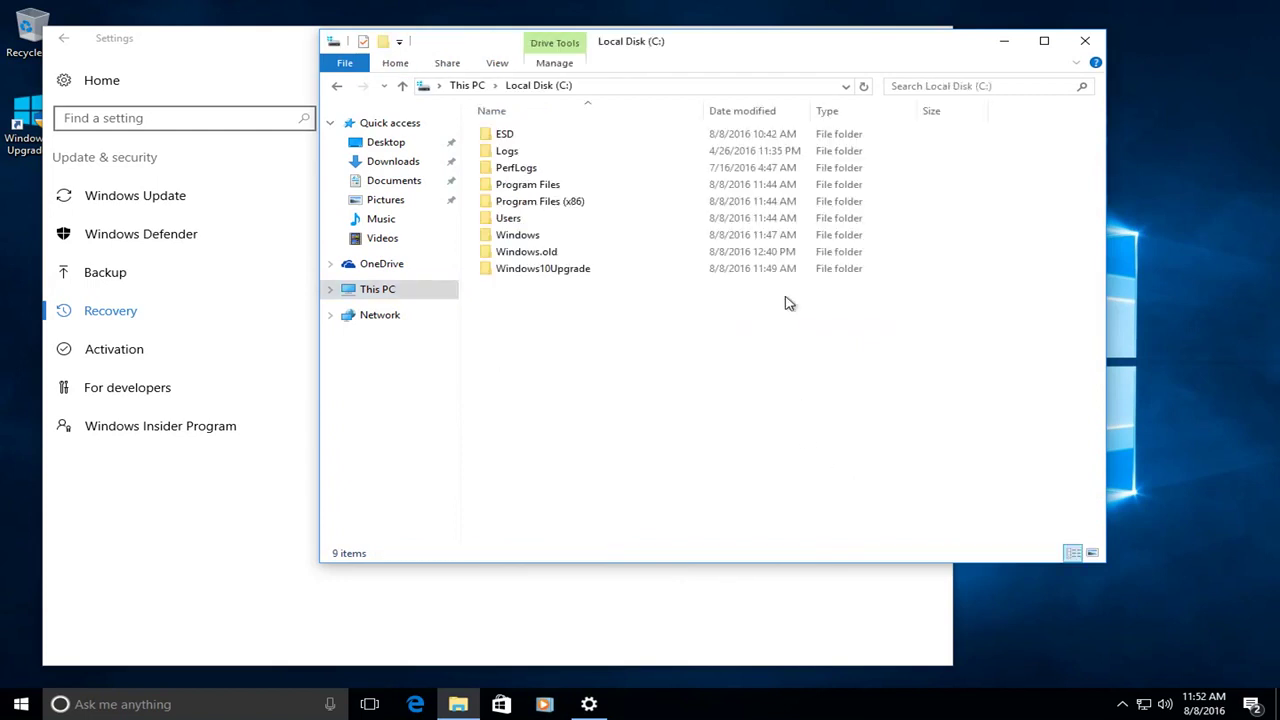
{"action": "left_click", "coordinate": [546, 256]}
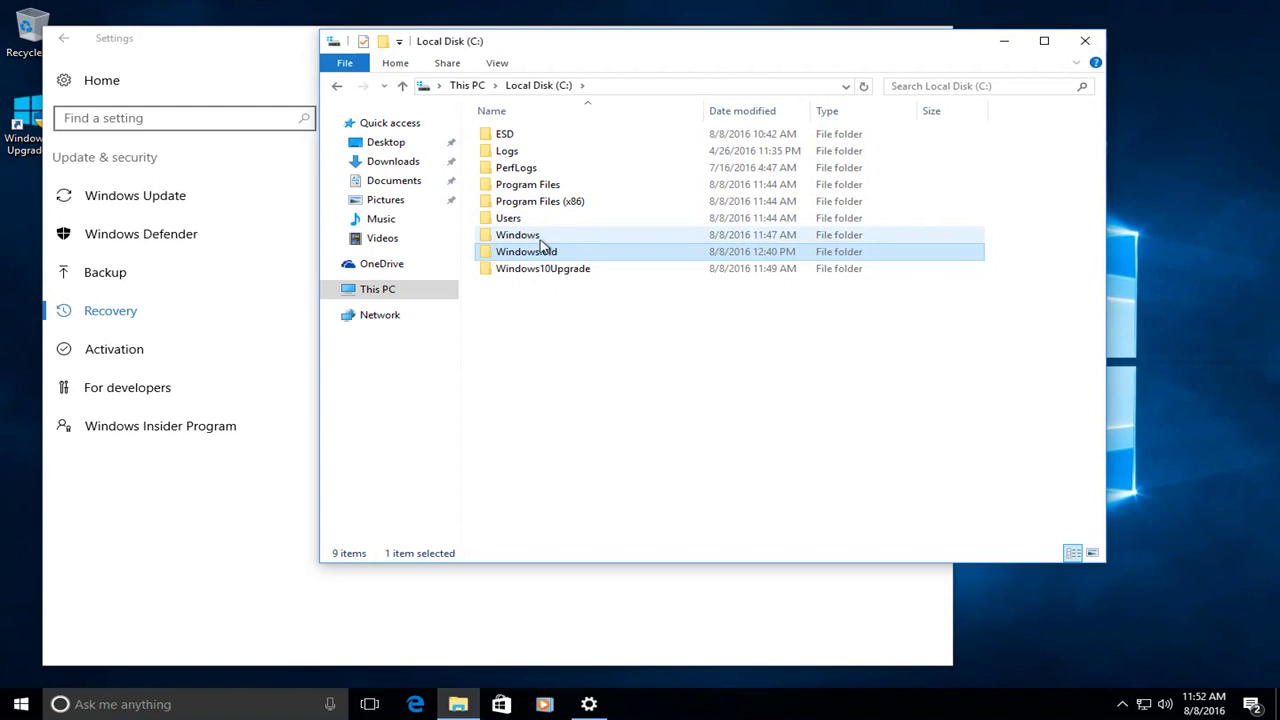
{"action": "right_click", "coordinate": [546, 256]}
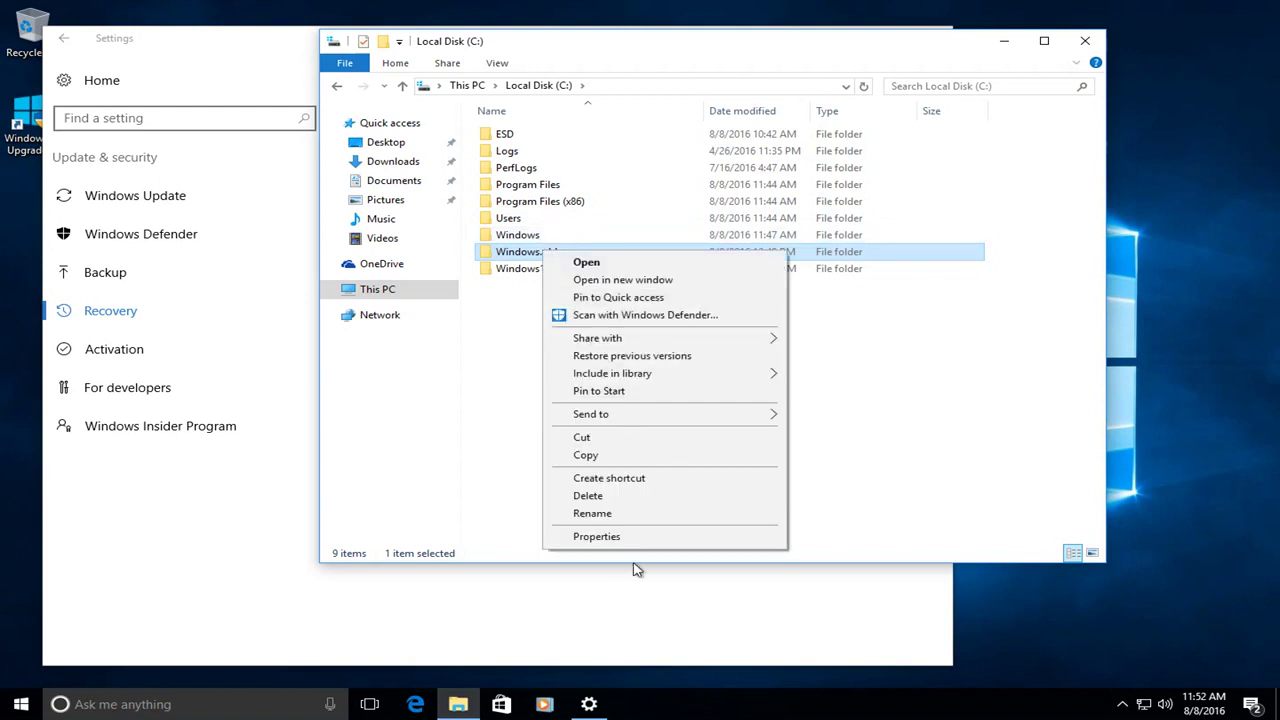
{"action": "left_click", "coordinate": [612, 538]}
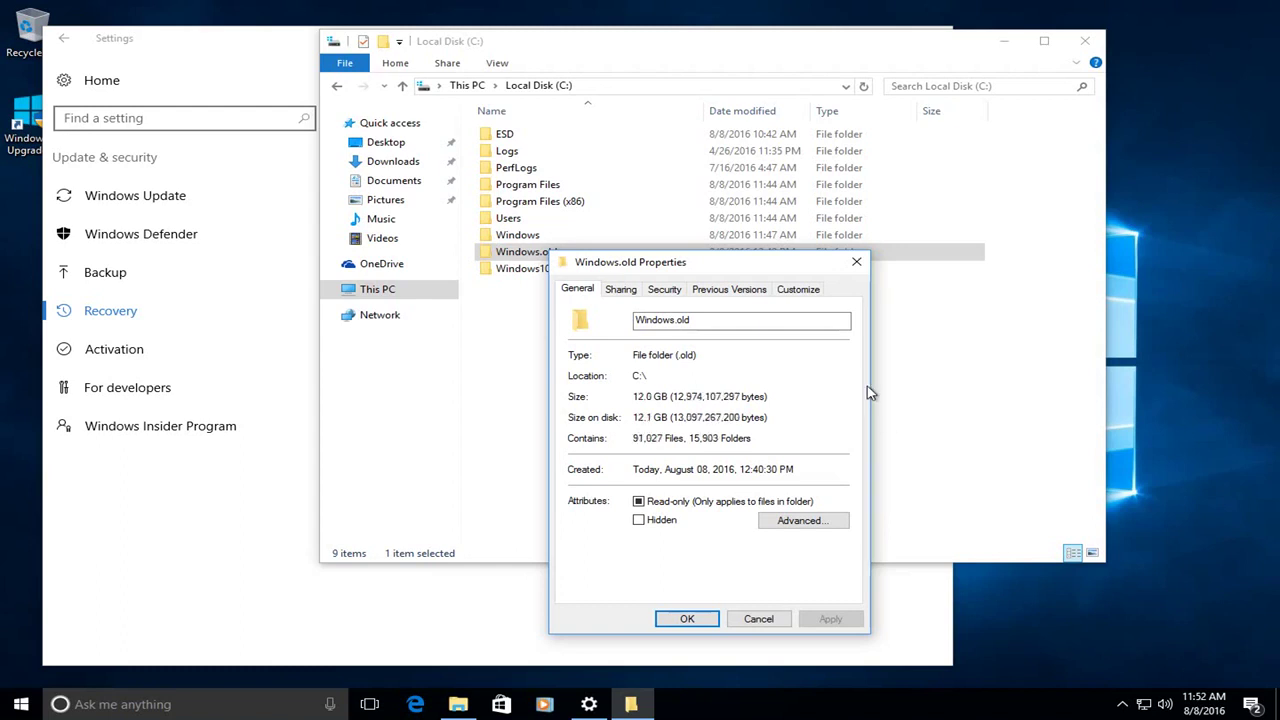
{"action": "left_click", "coordinate": [856, 262]}
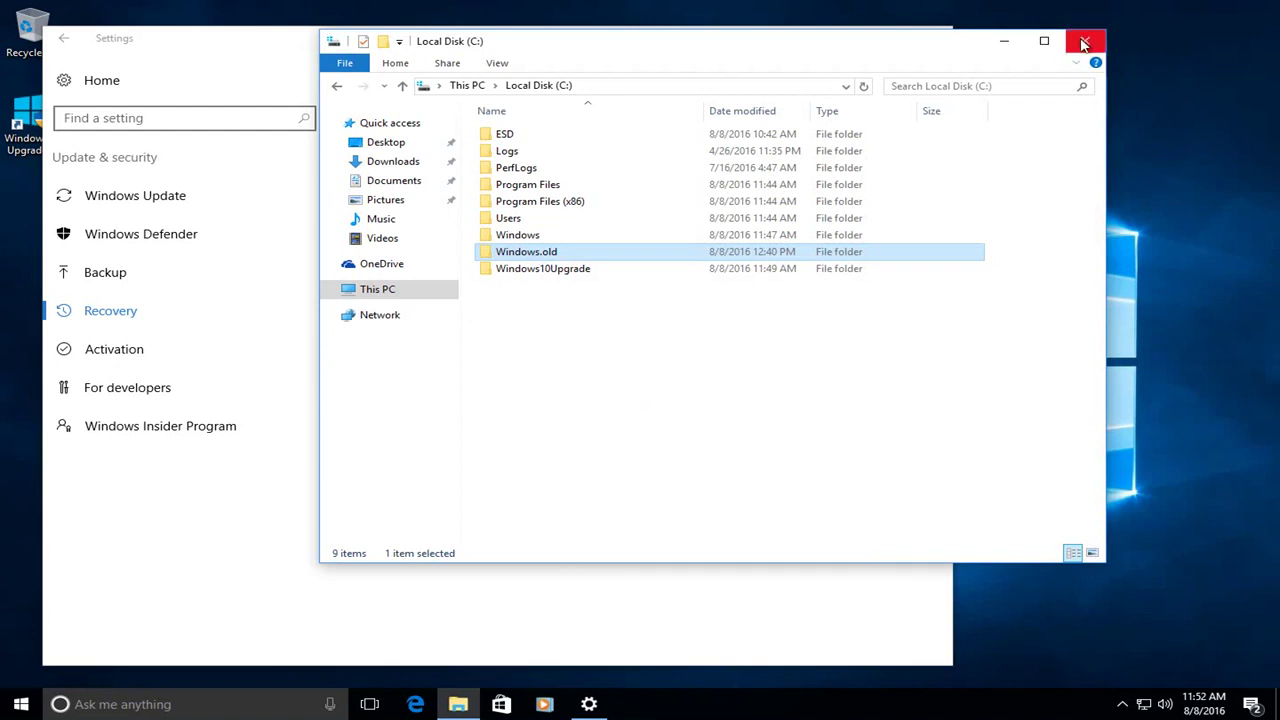
Step: Close File Explorer to reveal the Settings Recovery page and its go-back-to-earlier-build option
{"action": "left_click", "coordinate": [1085, 40]}
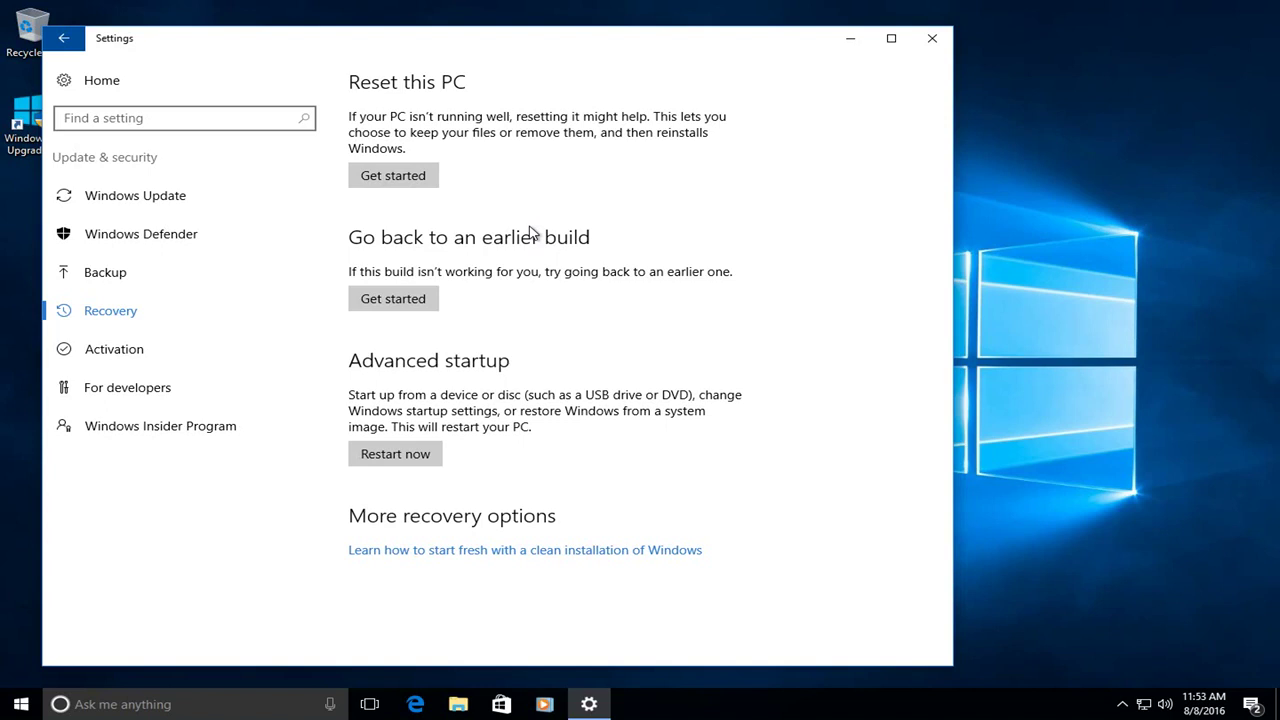
Step: Close the Settings window, leaving an empty Windows 10 desktop
{"action": "left_click", "coordinate": [932, 38]}
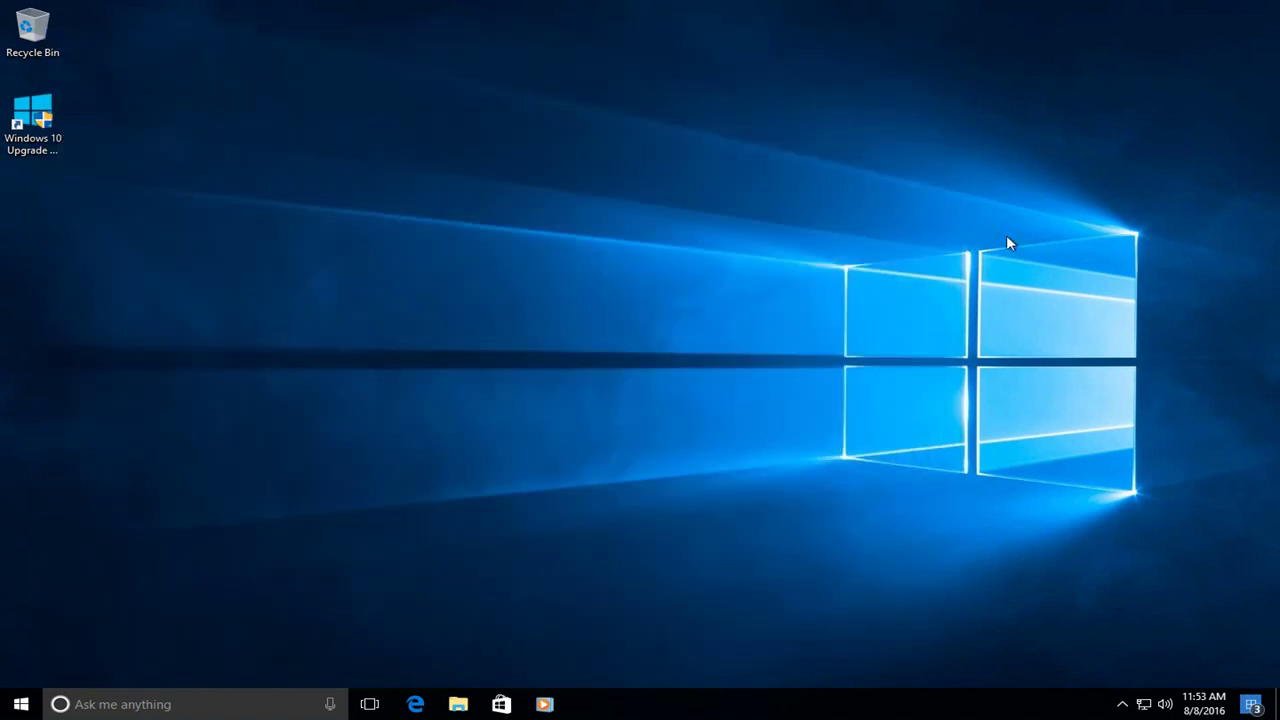